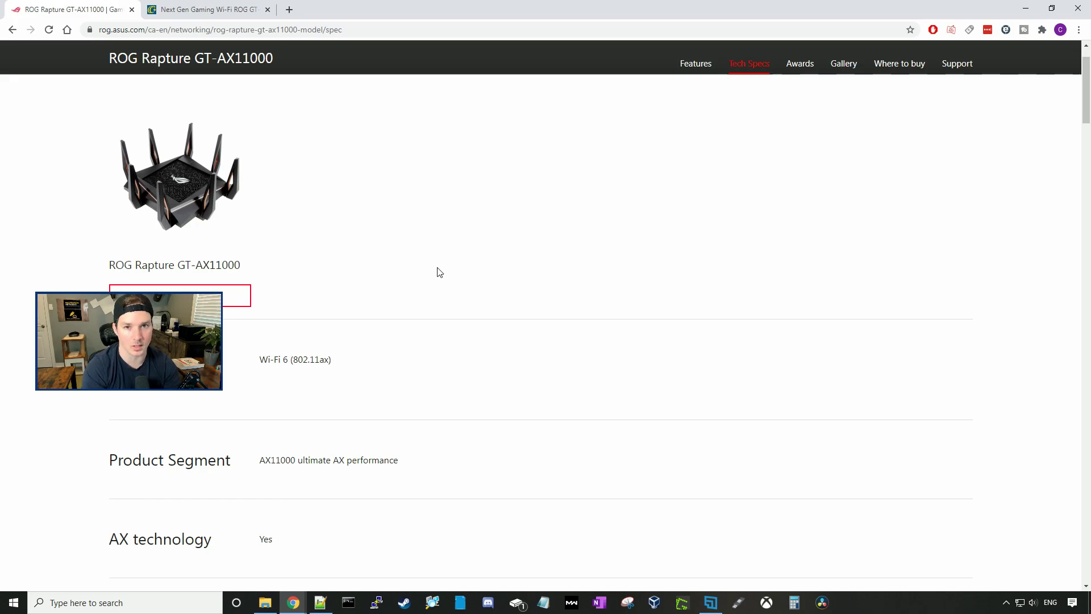
- Go back to the GT-AX11000 Features page, then forward again to its Tech Specs
key(alt+Left)
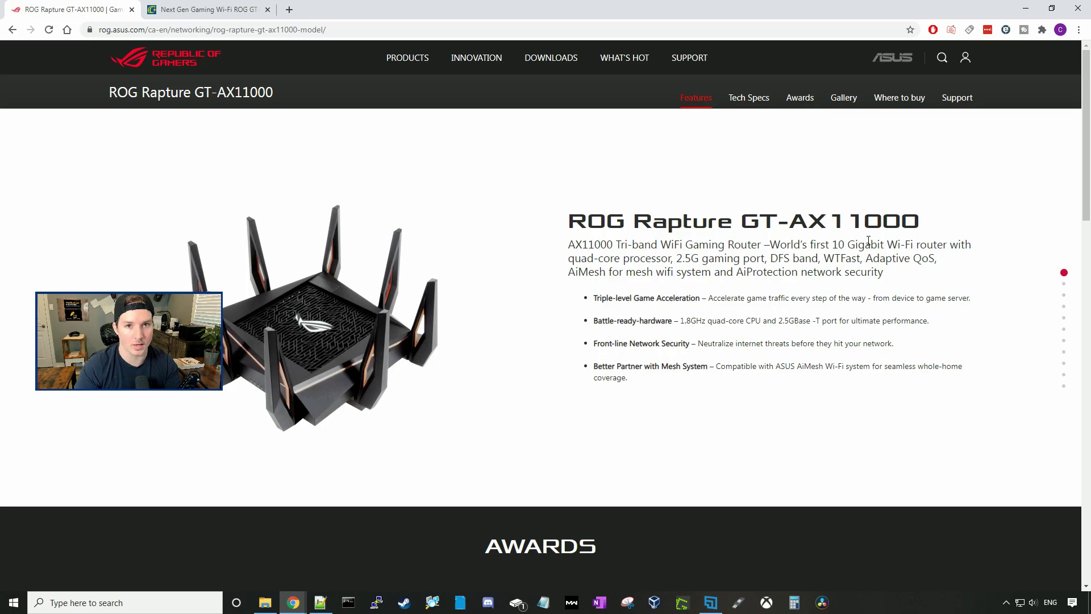
key(alt+Right)
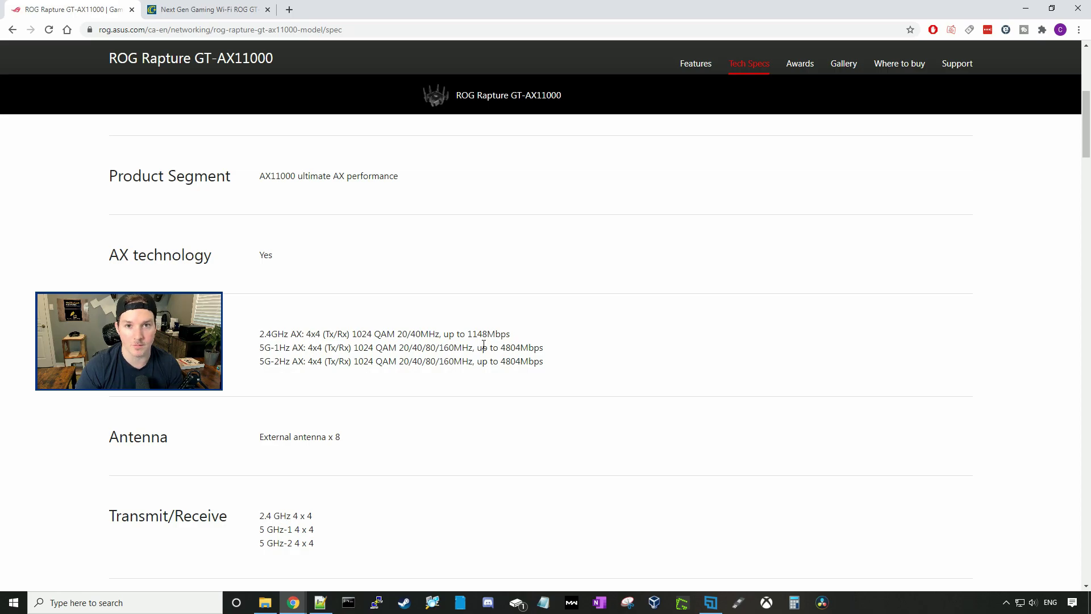
- Scroll Tech Specs down to the Game section listing Game Boost, Game Radar, WTFast and GeForce Now
scroll(484, 347, down, 3)
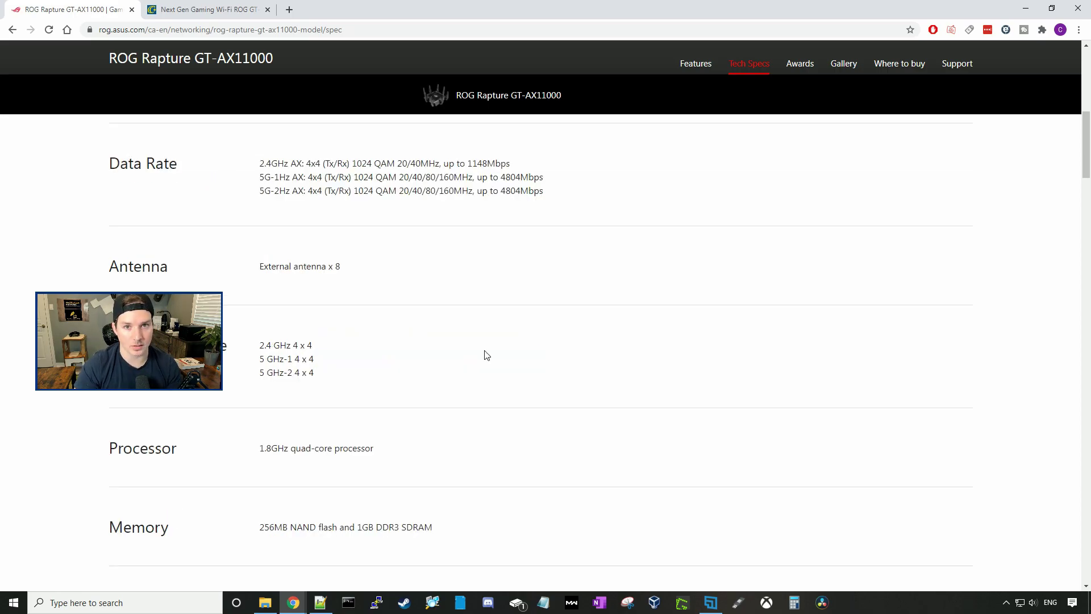
scroll(487, 355, down, 2)
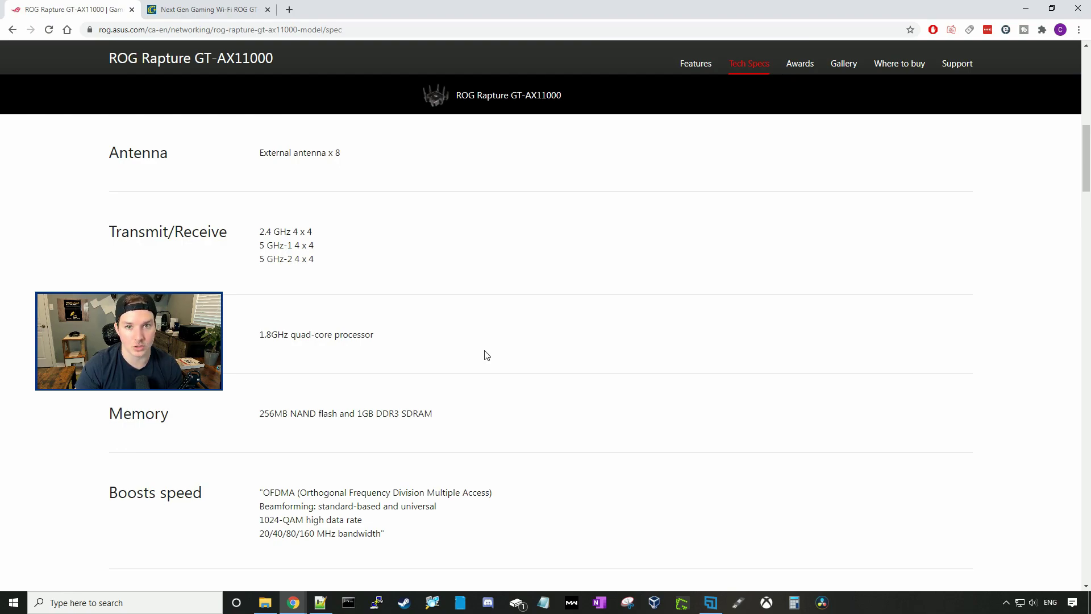
scroll(486, 355, down, 3)
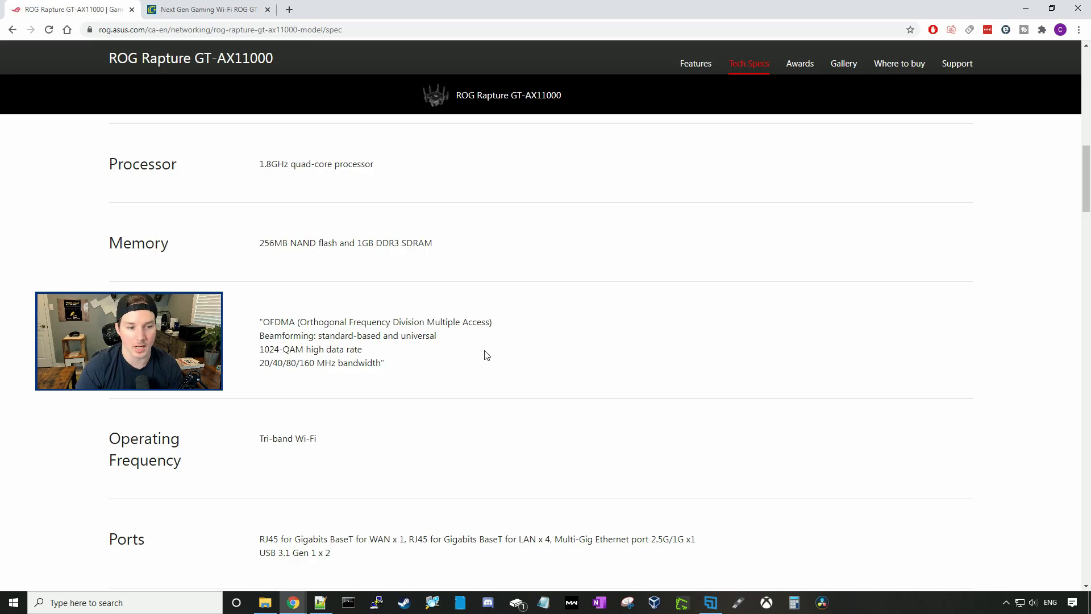
scroll(237, 281, down, 4)
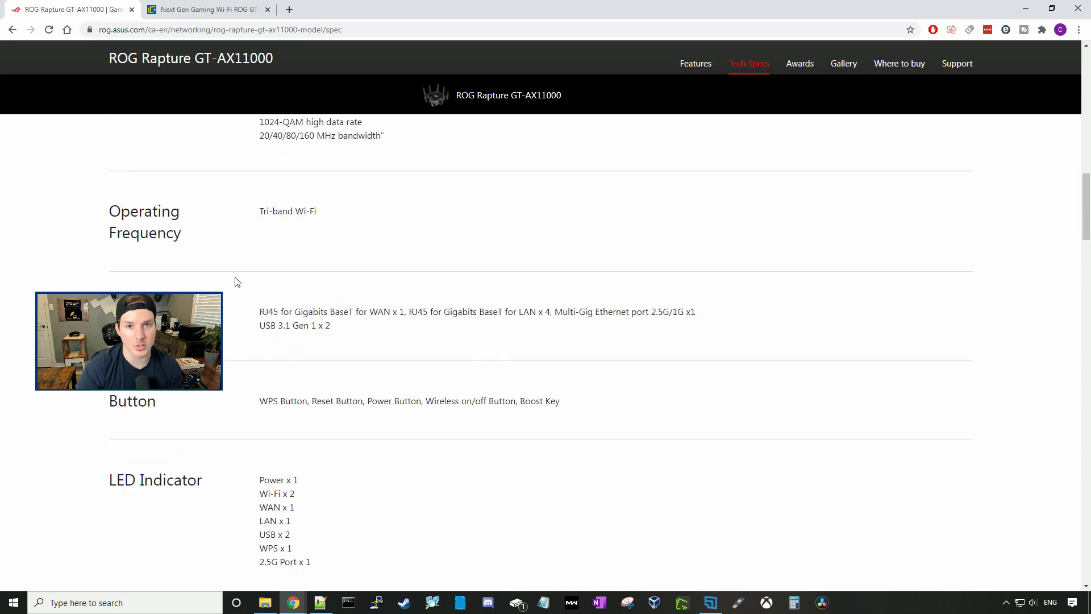
scroll(237, 282, down, 2)
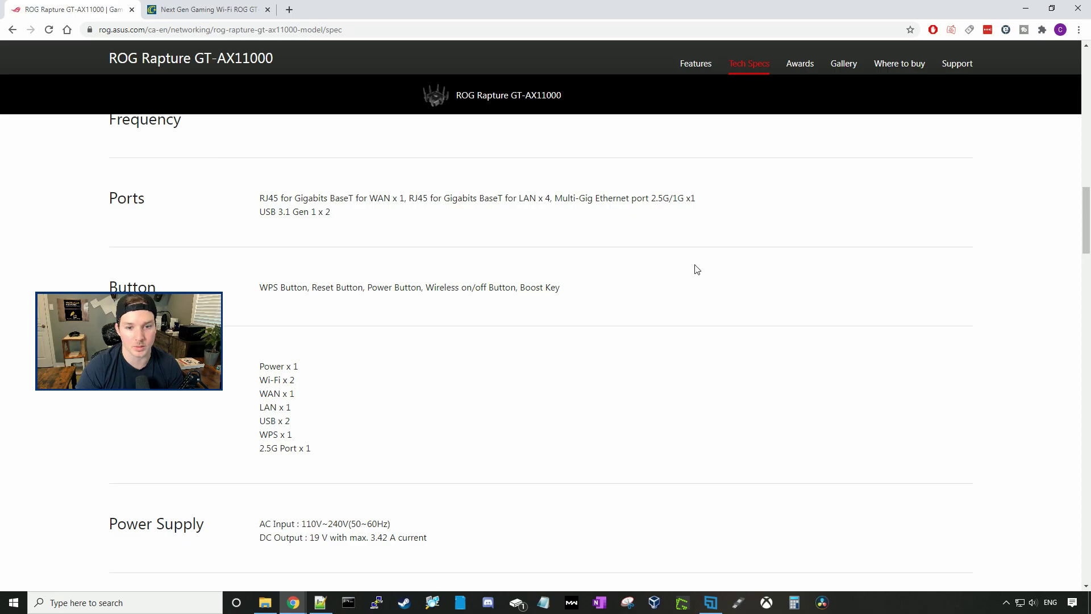
scroll(451, 262, down, 2)
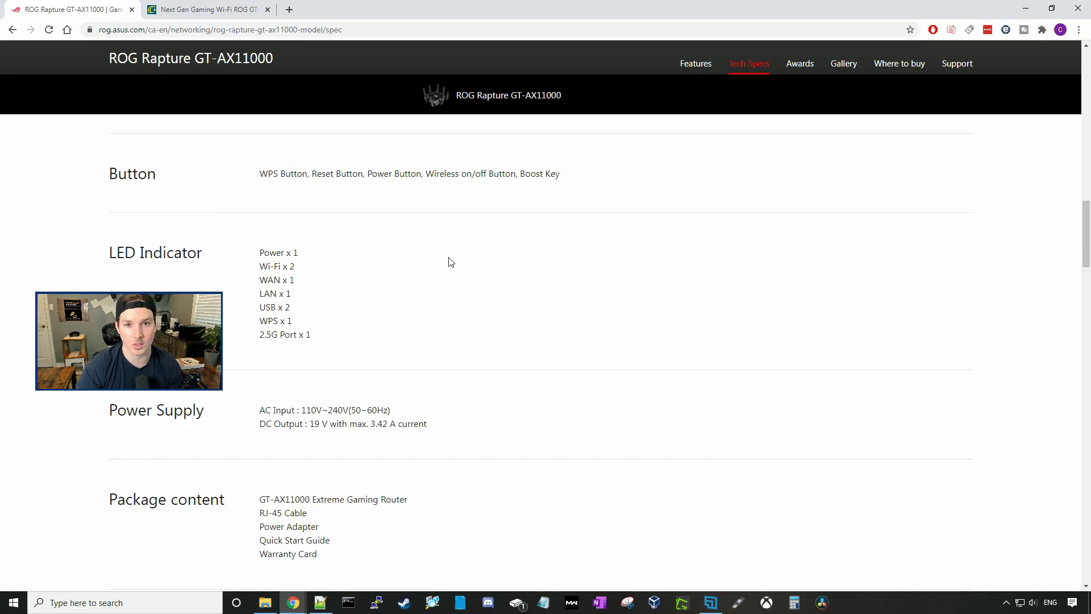
scroll(243, 188, down, 10)
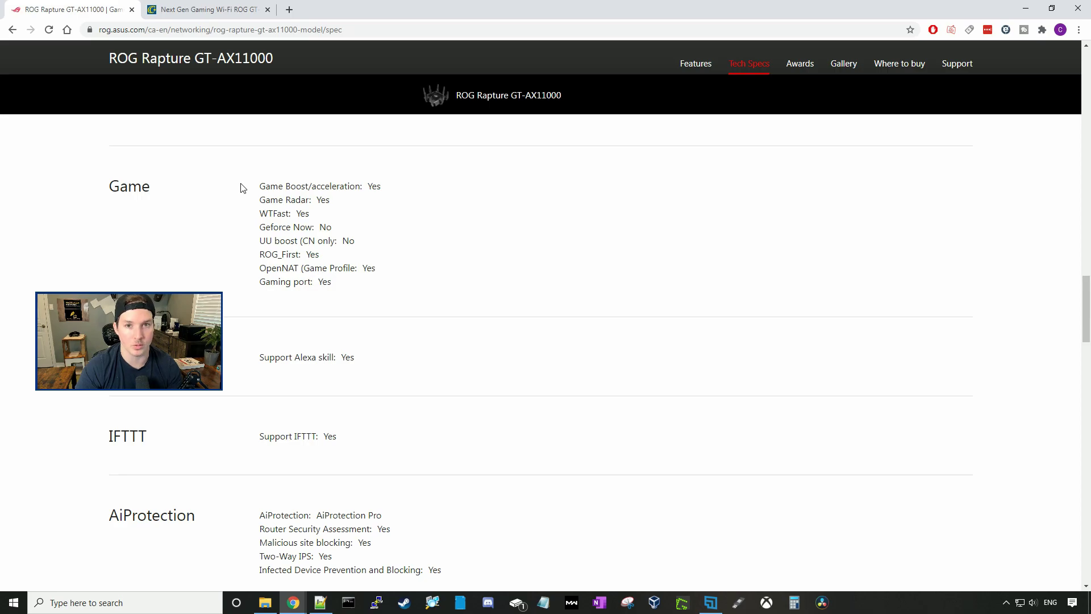
- Scroll Tech Specs through the Wireless, WAN and LAN sections to the VPN client, server and Fusion options
scroll(243, 187, down, 2)
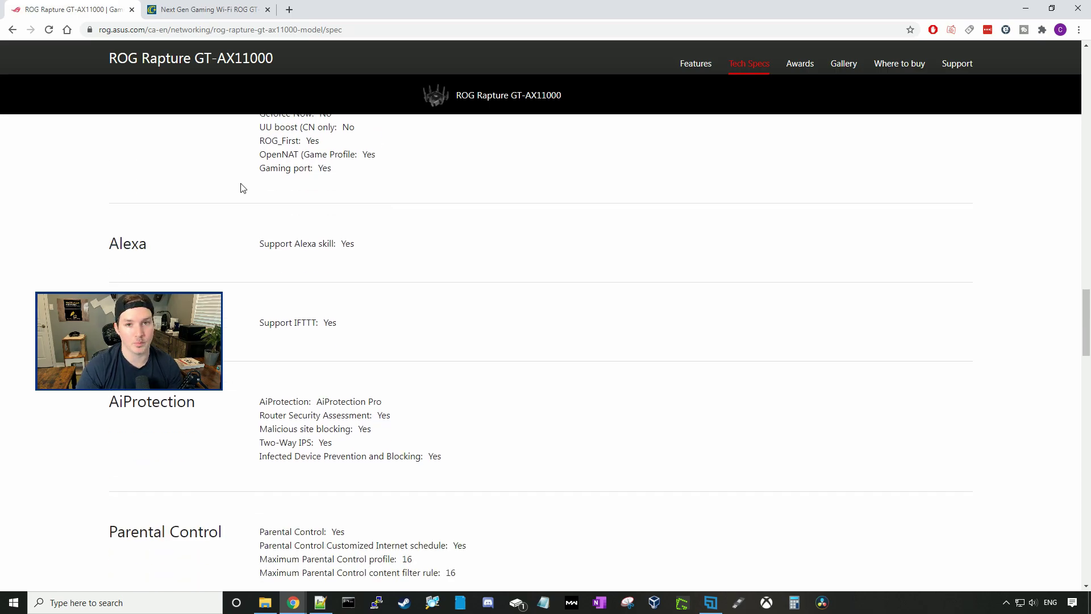
scroll(243, 187, down, 6)
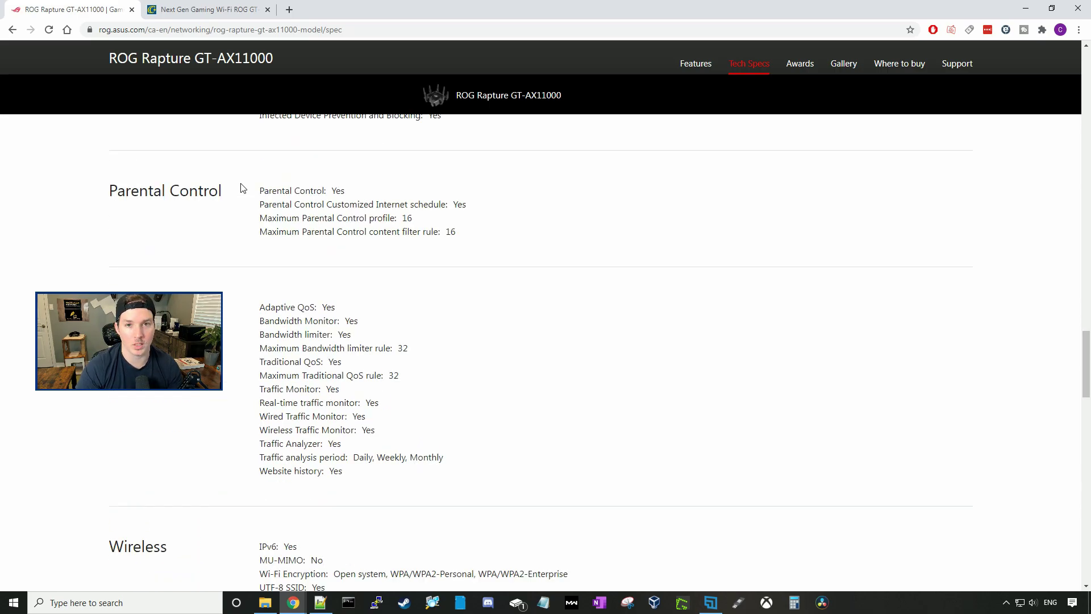
scroll(243, 188, down, 1)
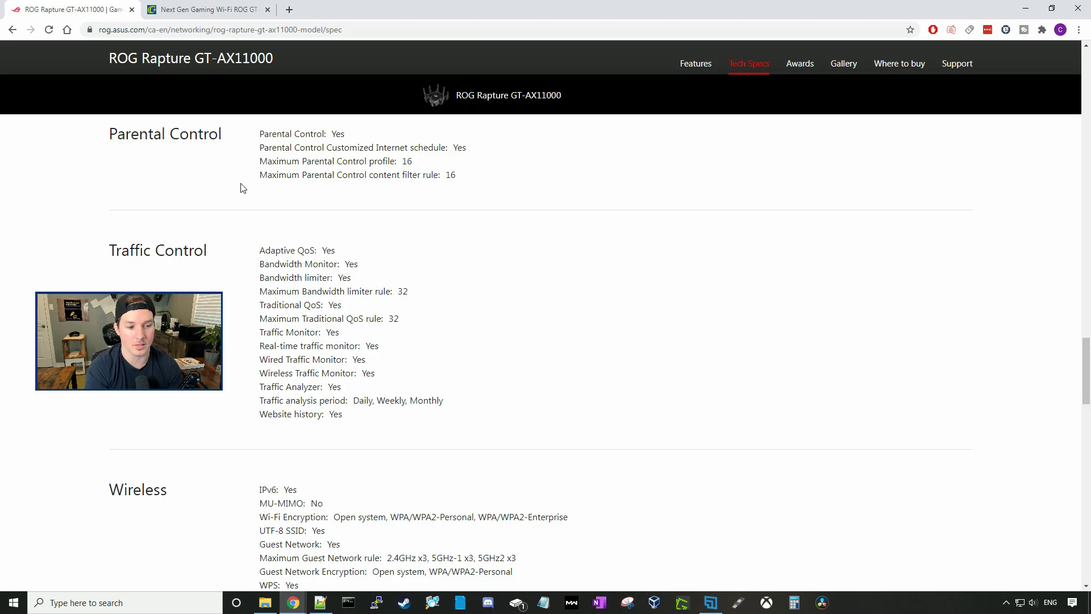
scroll(243, 187, down, 5)
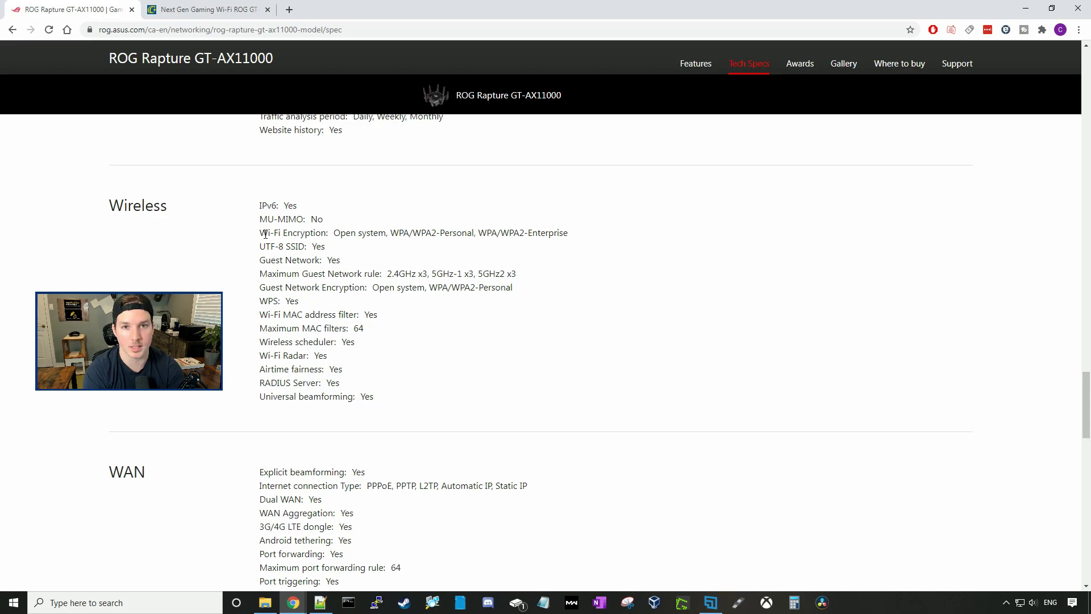
scroll(232, 364, down, 3)
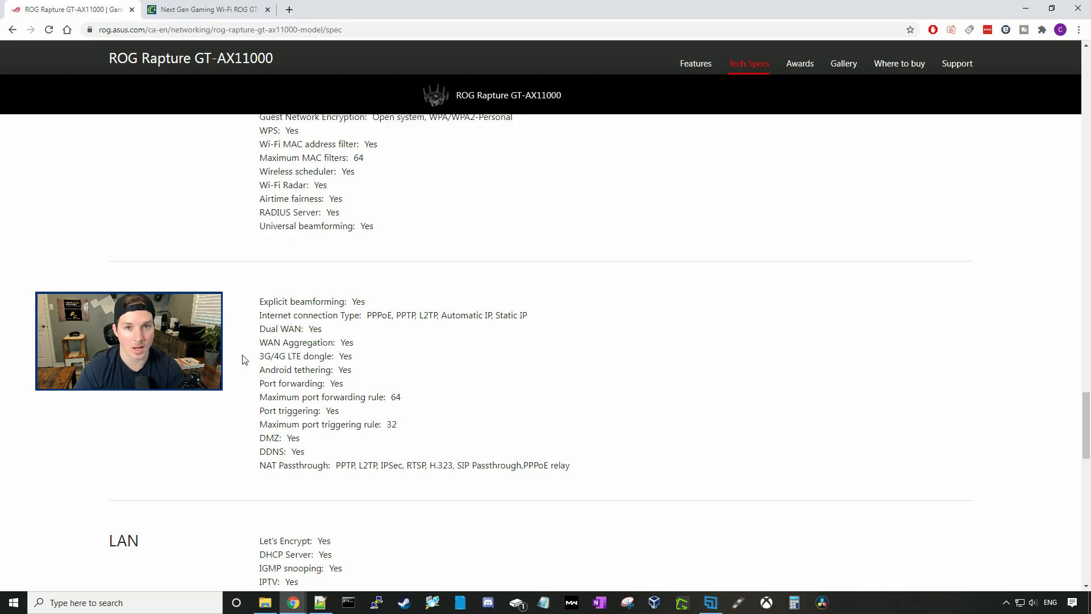
scroll(242, 359, down, 5)
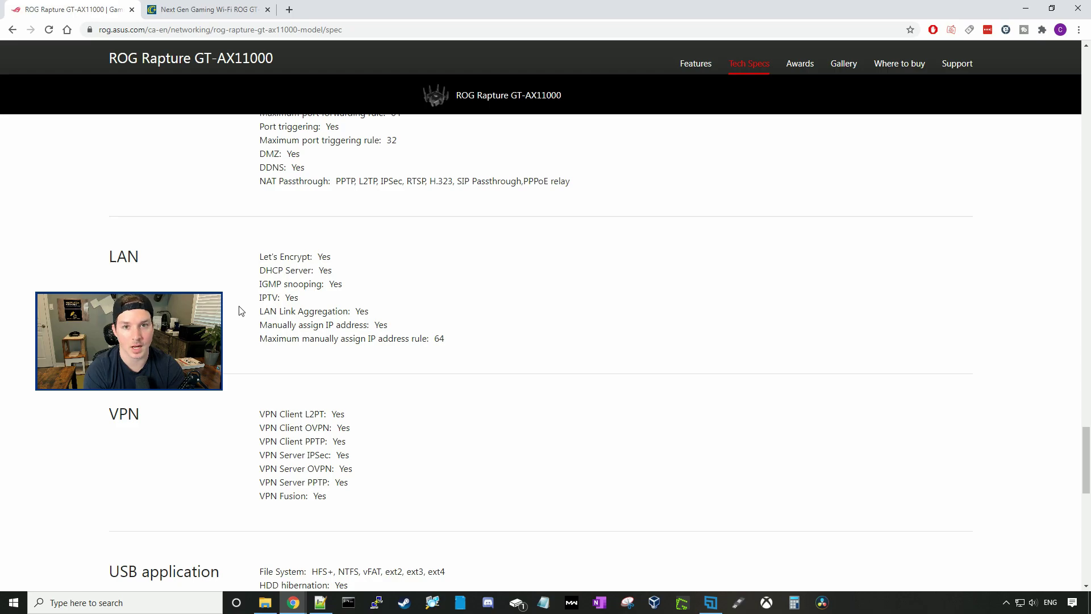
scroll(240, 311, down, 4)
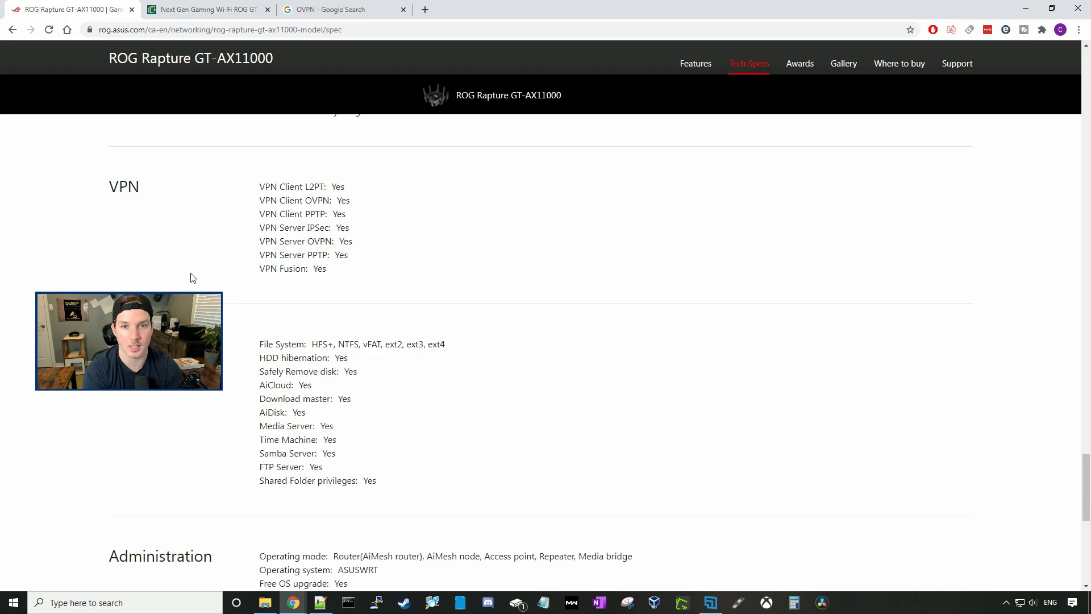
- Scroll the GT-AX11000 spec list down to its Administration section
scroll(329, 264, down, 5)
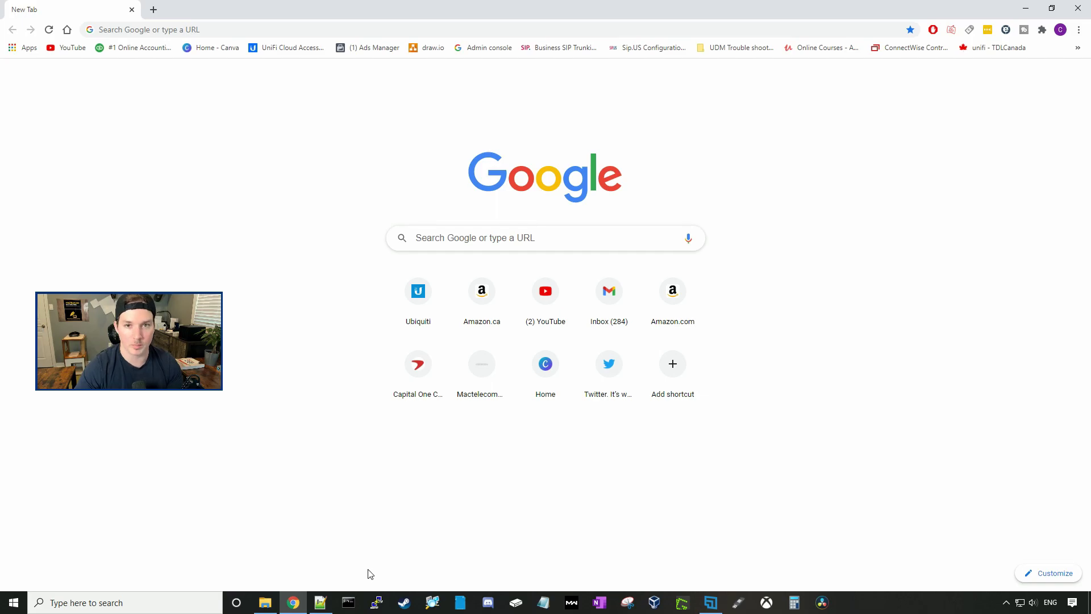
- Run ipconfig in Command Prompt and select the Ethernet default gateway address
click(349, 602)
drag(455, 126, 609, 64)
click(565, 132)
text(ipconfig)
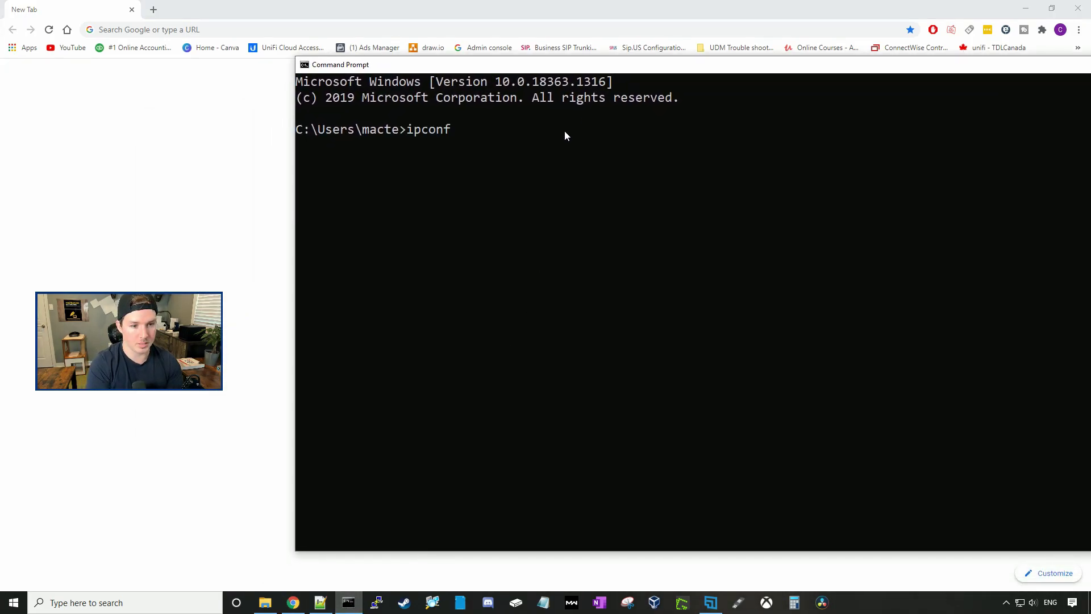
key(Return)
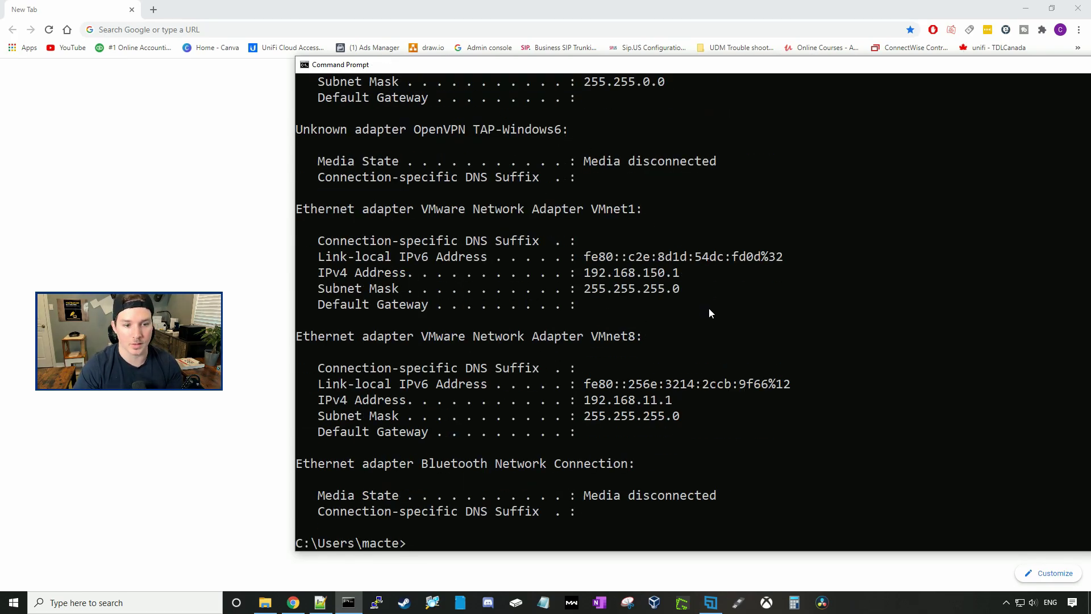
scroll(705, 312, up, 9)
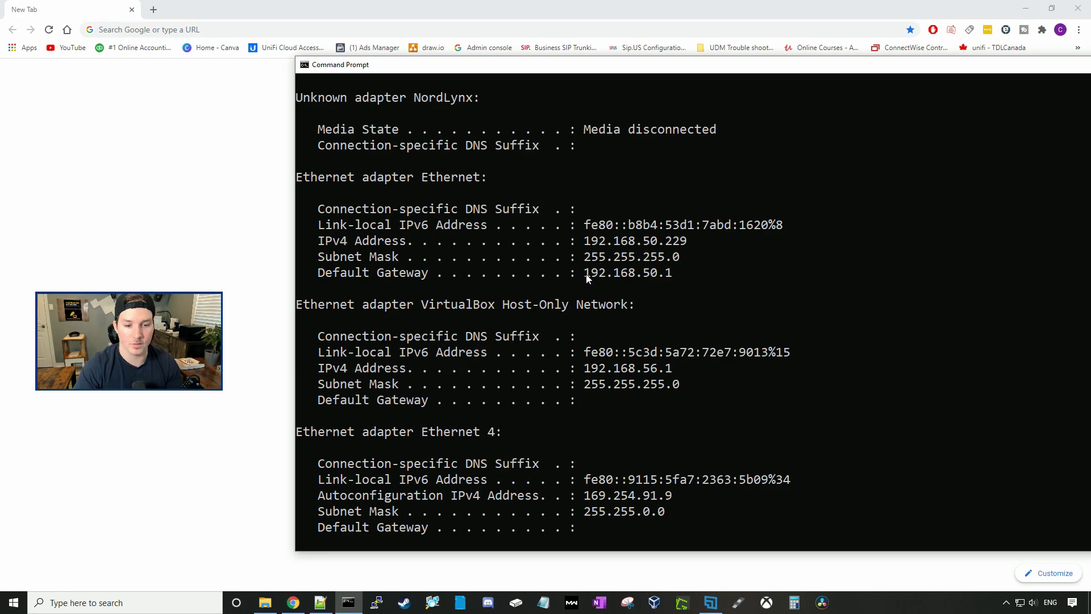
drag(584, 273, 672, 276)
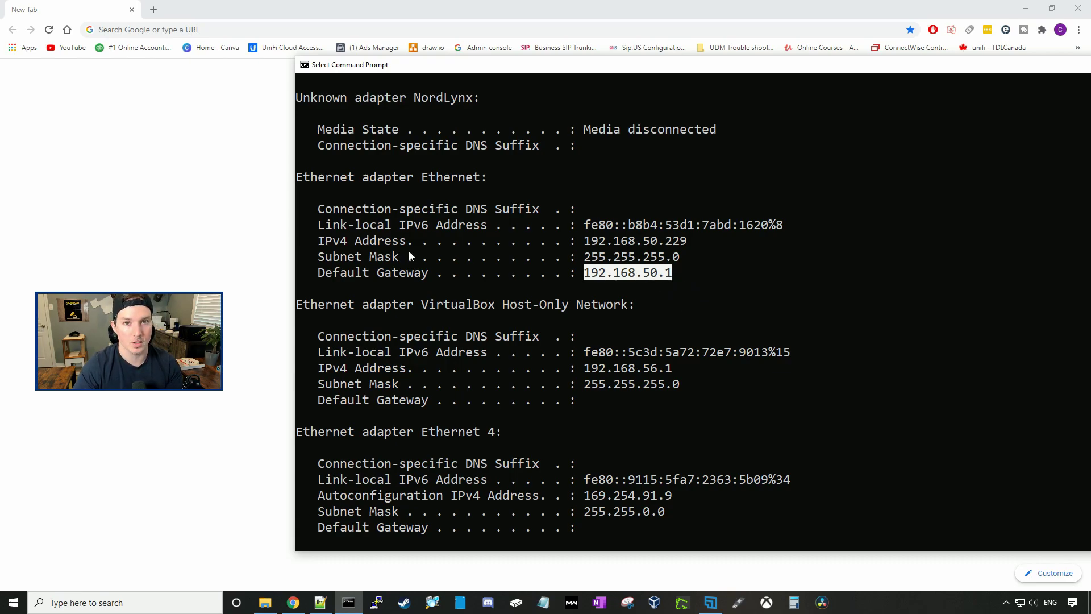
- Load the router admin page at 192.168.50.1 in Chrome
click(343, 15)
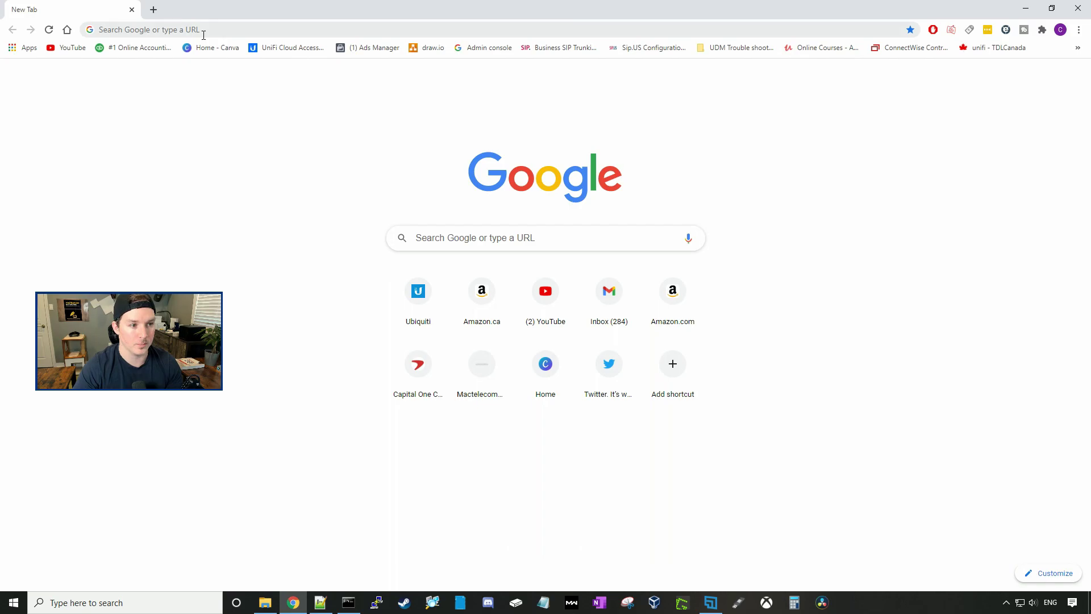
click(202, 29)
text(192.16)
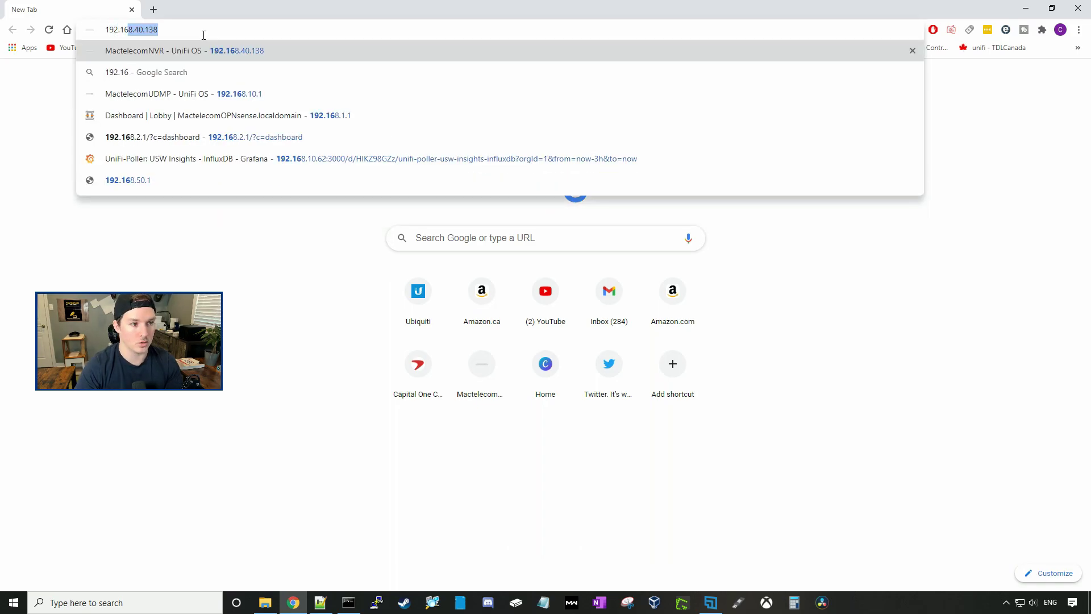
text(8.50.1)
key(Return)
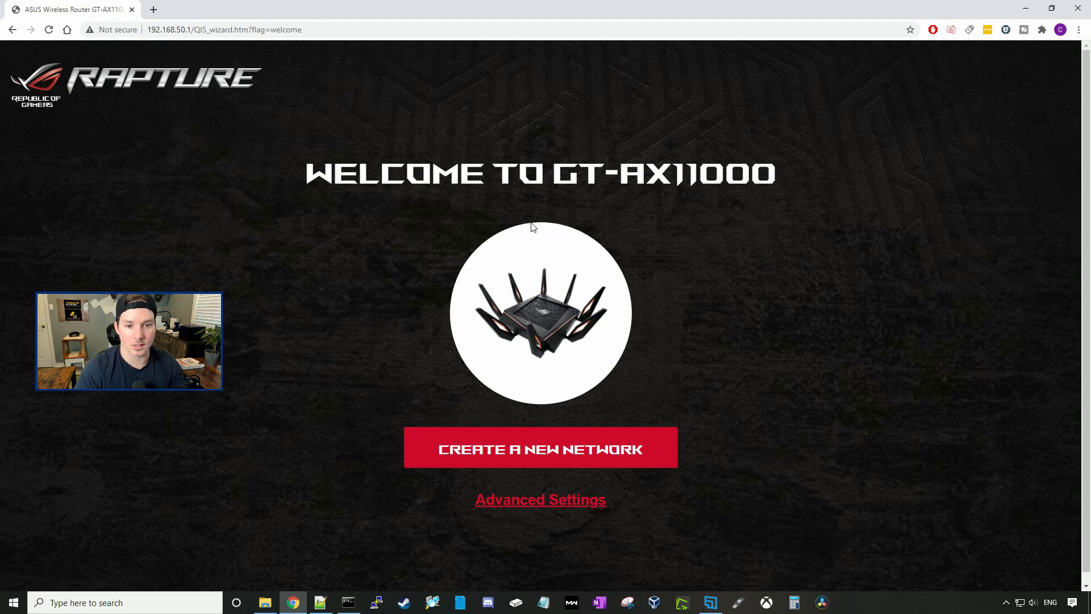
- Choose Advanced Settings and set the operation mode to Wireless router
click(560, 507)
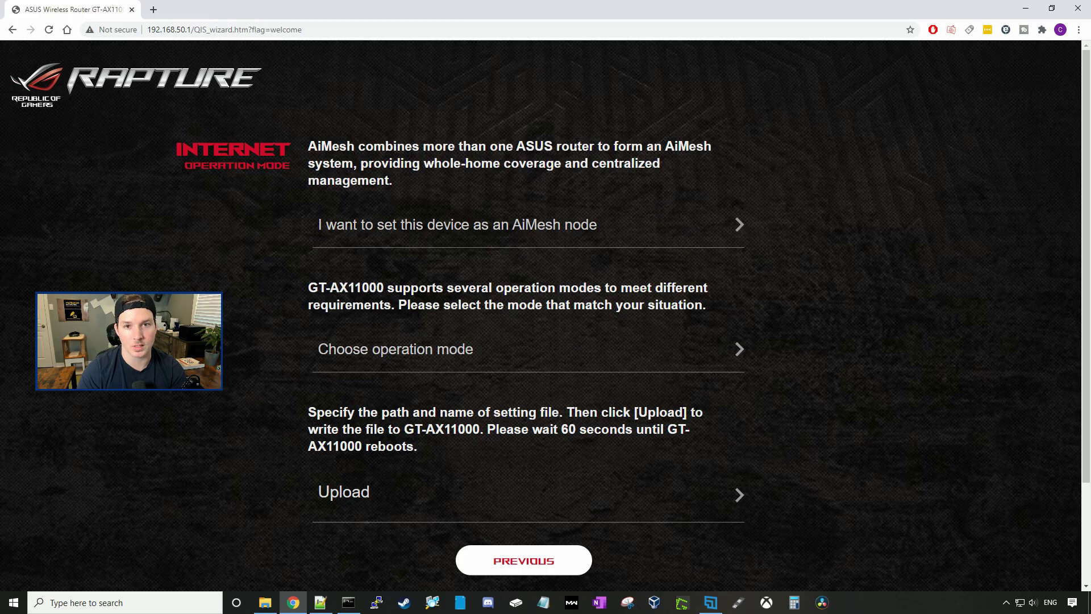
click(427, 360)
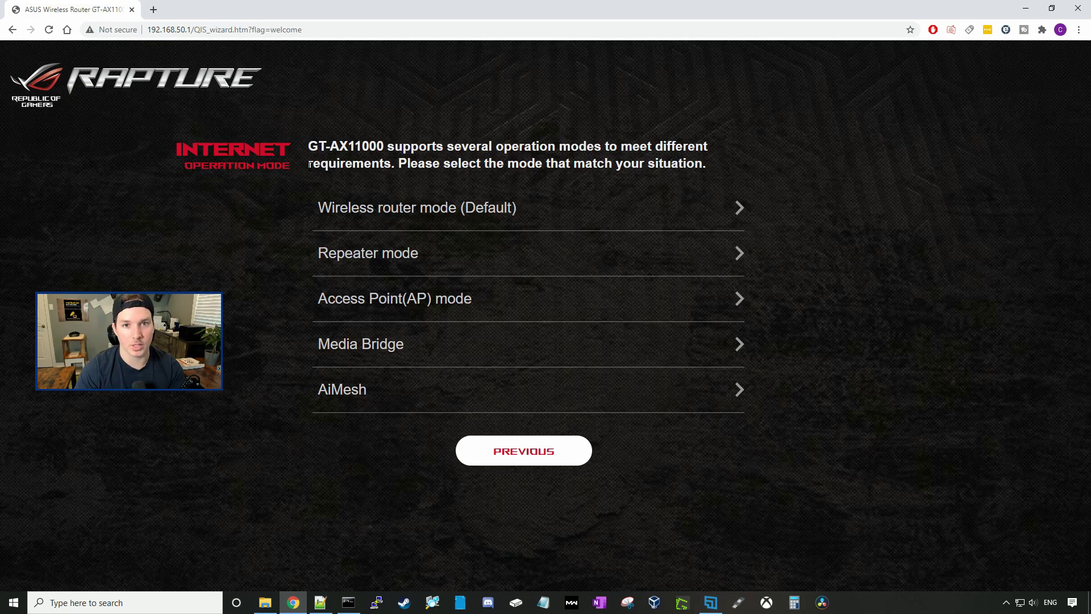
click(407, 215)
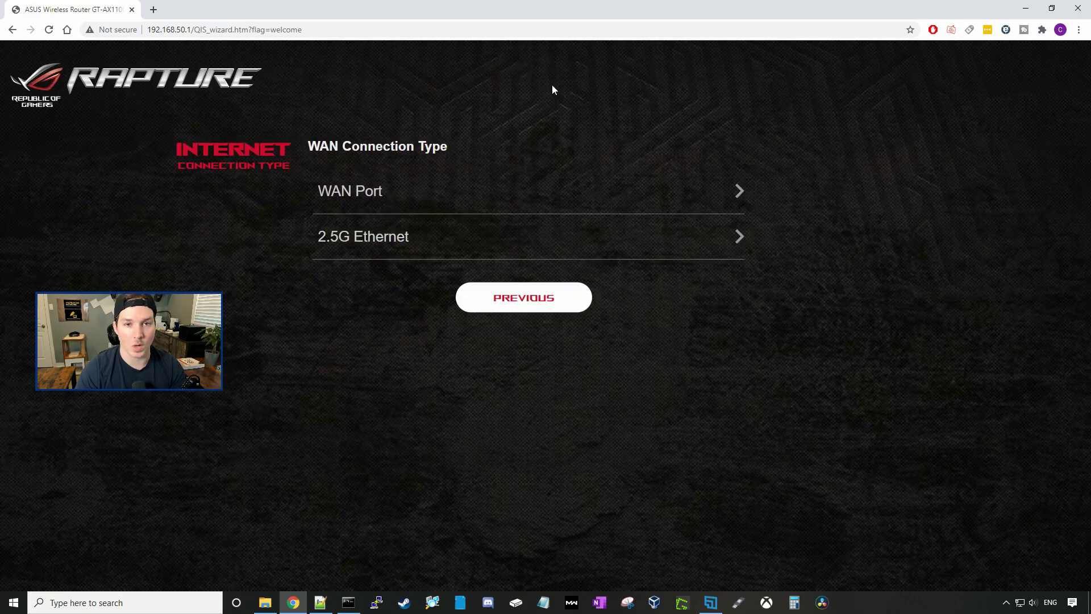
- Use the WAN Port, answer No to username/password, and pick Static IP
click(396, 249)
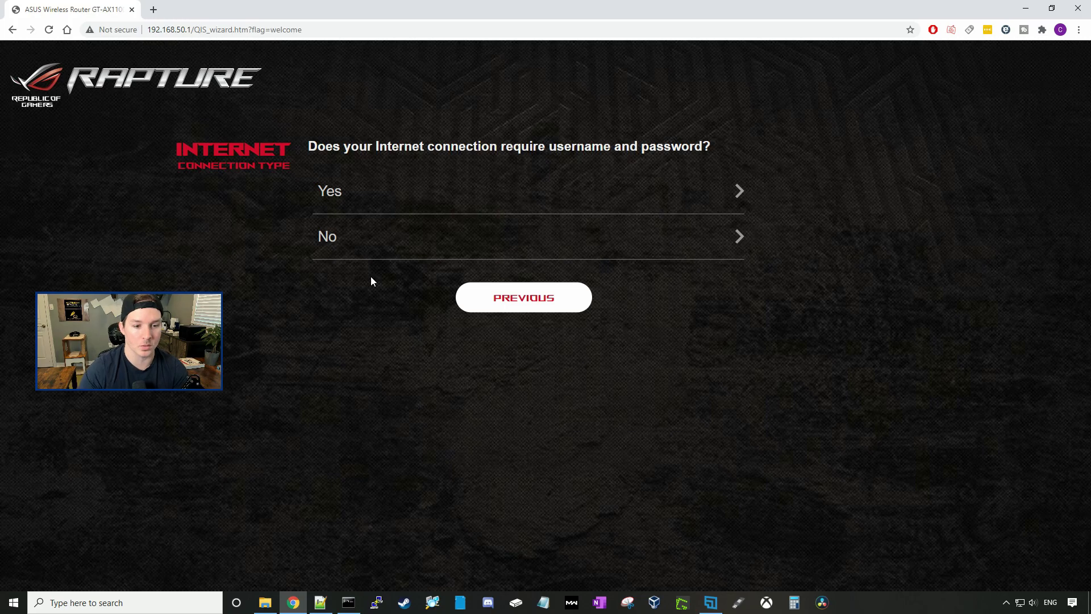
click(341, 238)
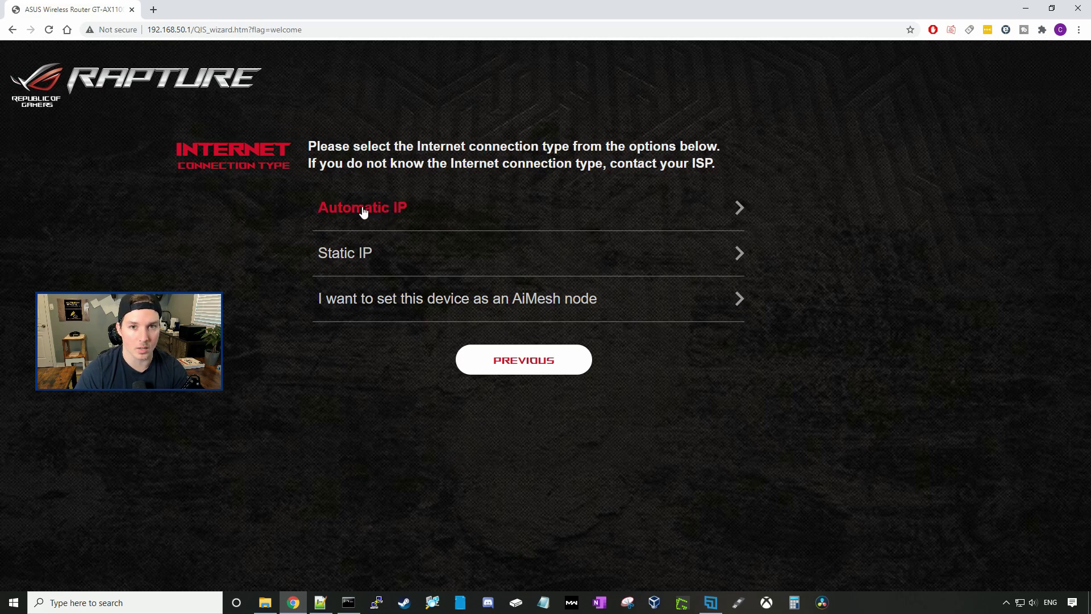
click(349, 259)
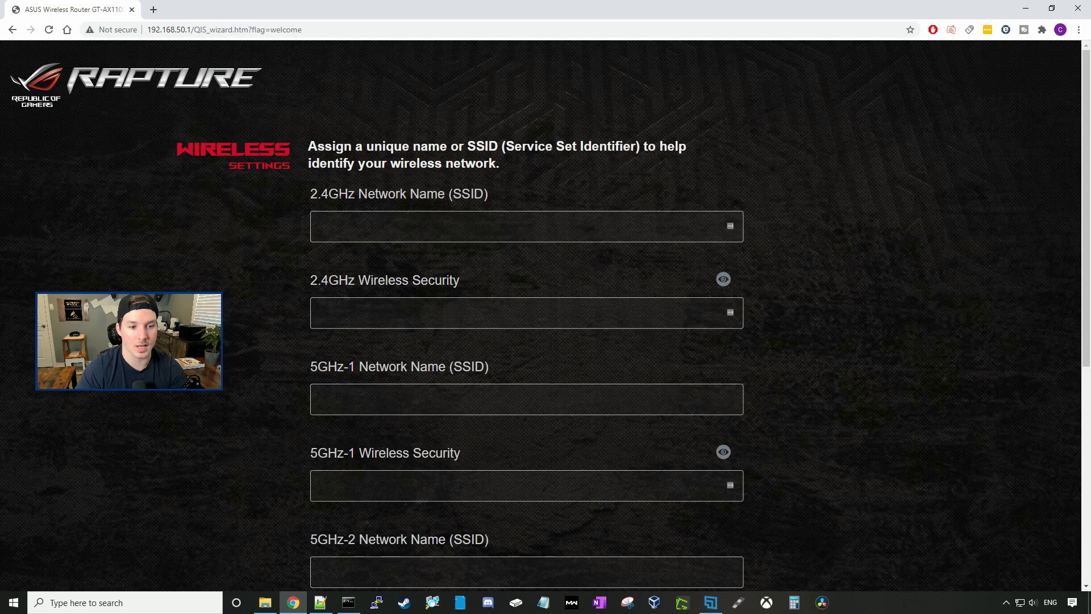
- Merge the 2.4GHz and 5GHz bands into one 'Asustest' network with a Wi-Fi password and apply
scroll(367, 303, down, 3)
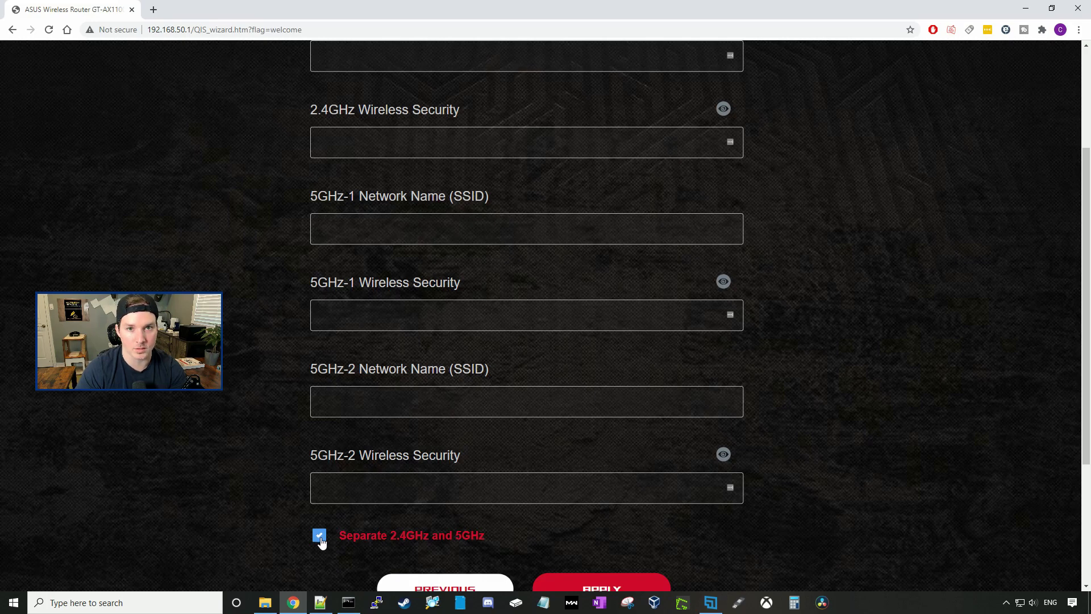
click(319, 537)
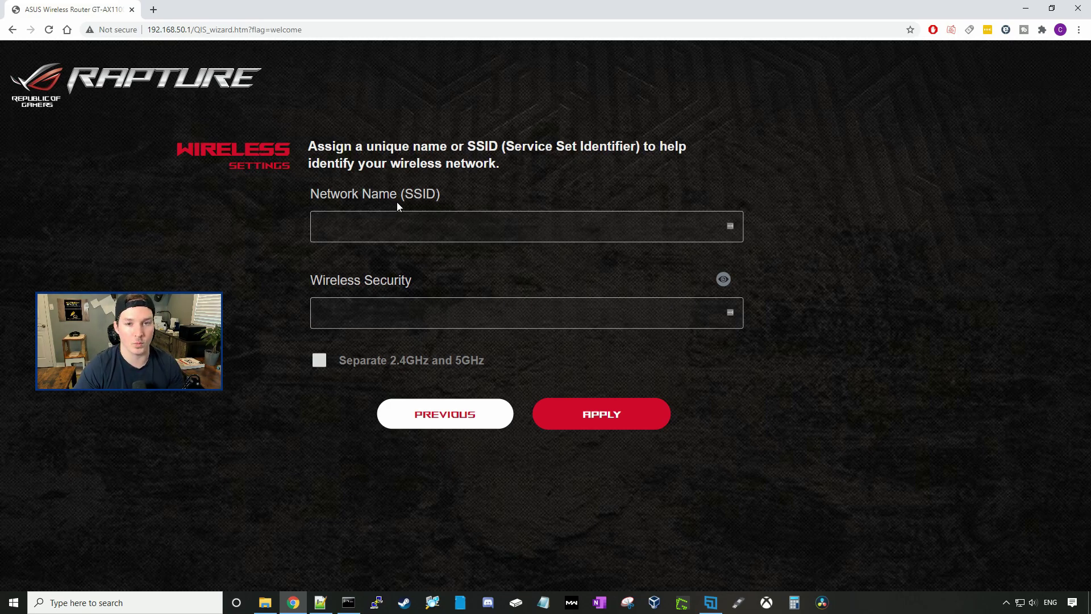
click(395, 232)
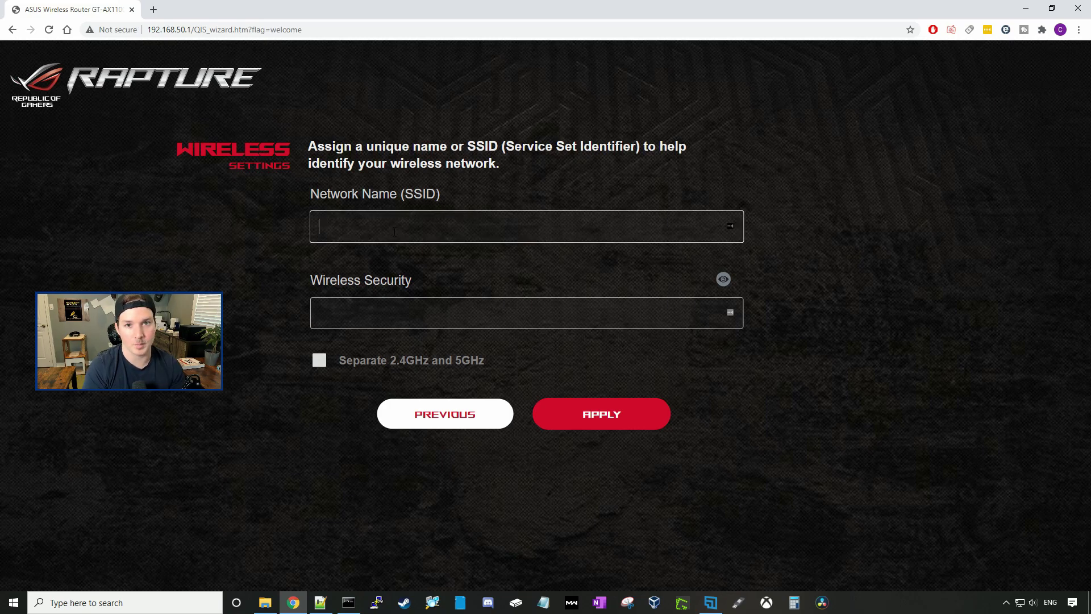
text(Asustest)
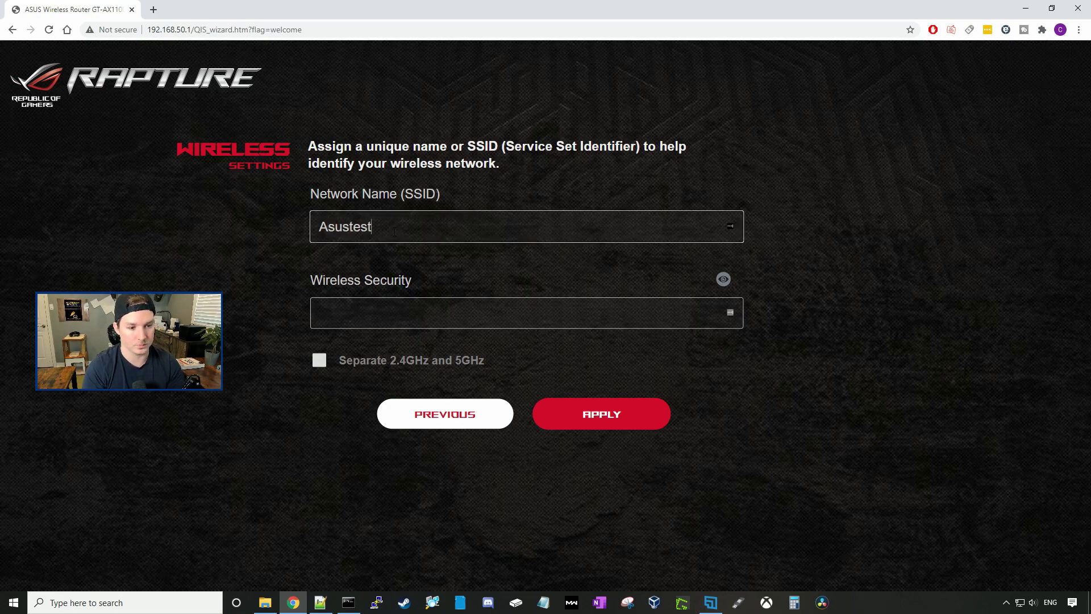
click(379, 307)
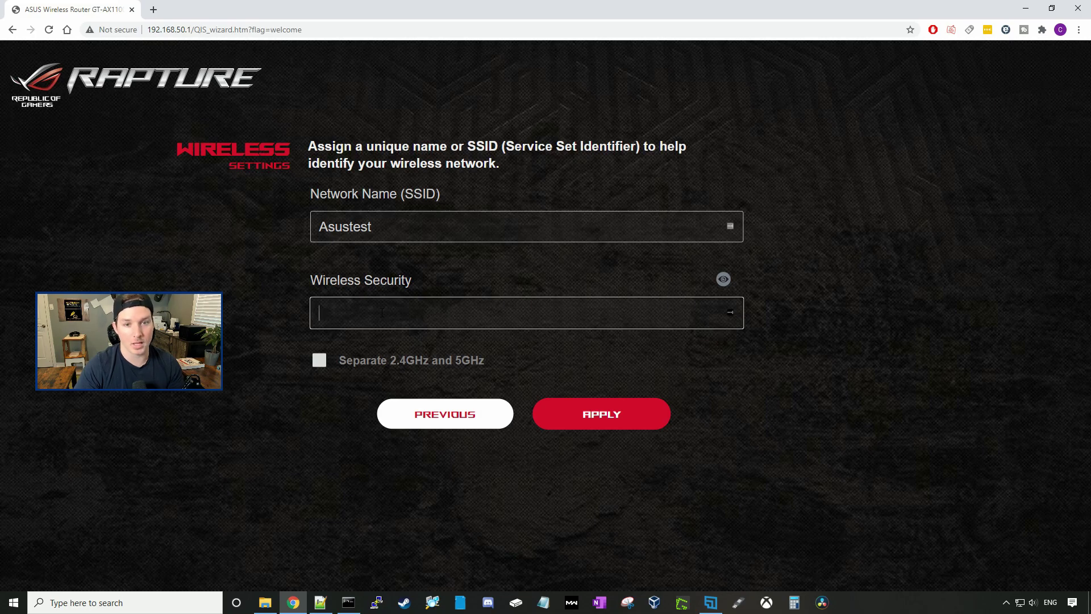
text(********)
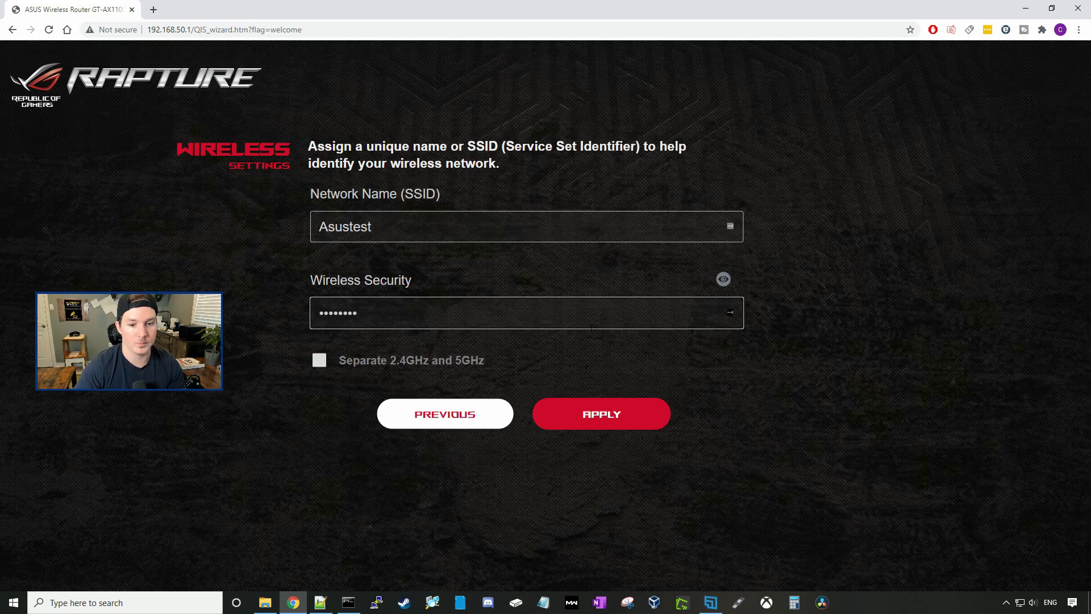
click(627, 420)
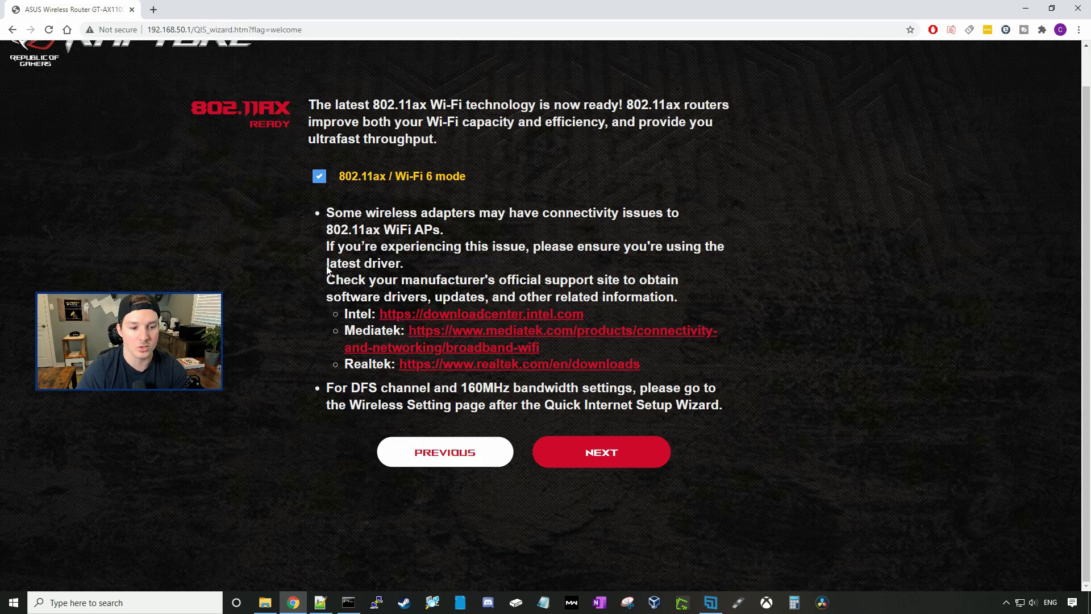
- Keep 802.11ax / Wi-Fi 6 mode enabled and continue past the 802.11ax Ready page
click(636, 464)
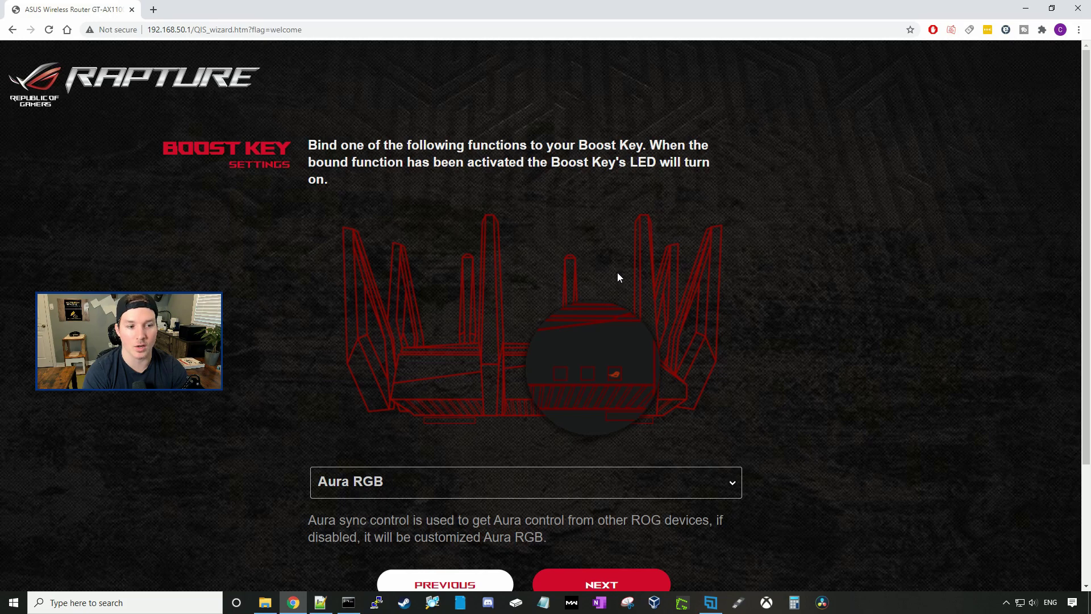
- Try binding the Boost Key to Enable GameBoost, revert it to Aura RGB, and continue
scroll(462, 346, down, 2)
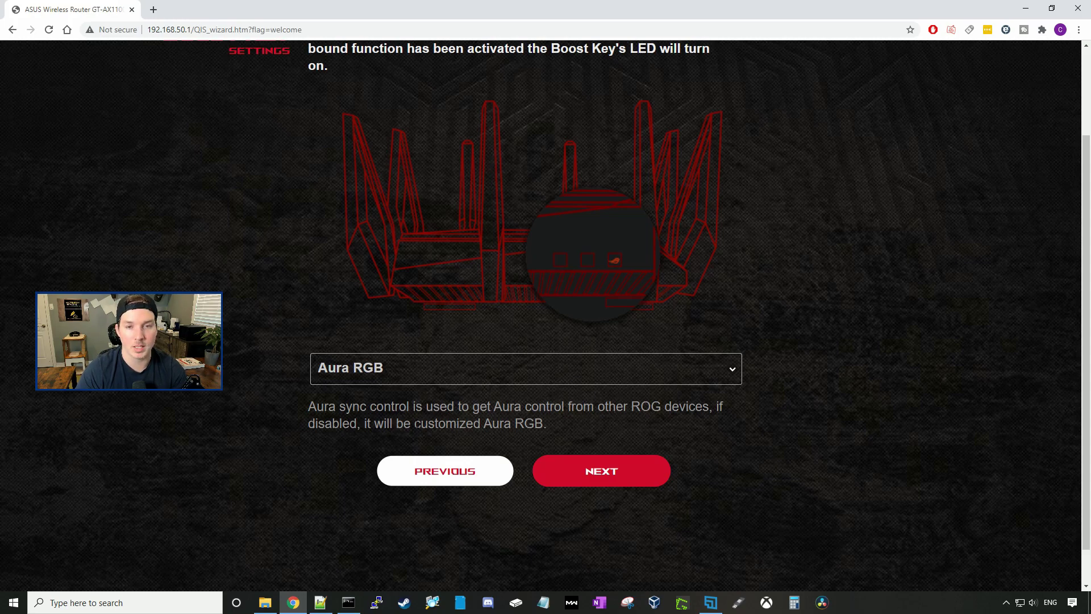
click(426, 376)
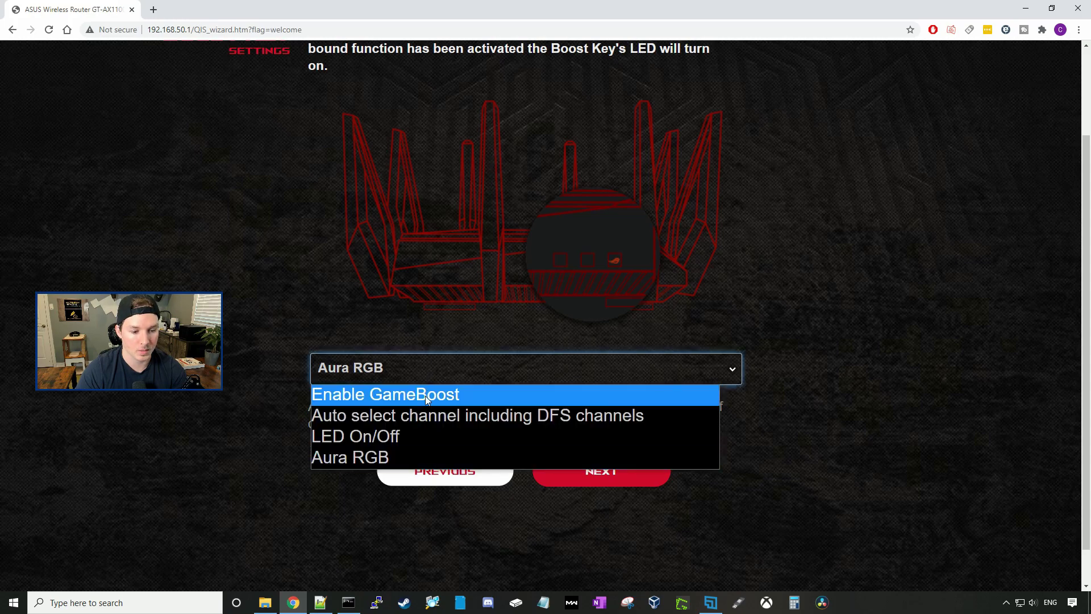
click(425, 396)
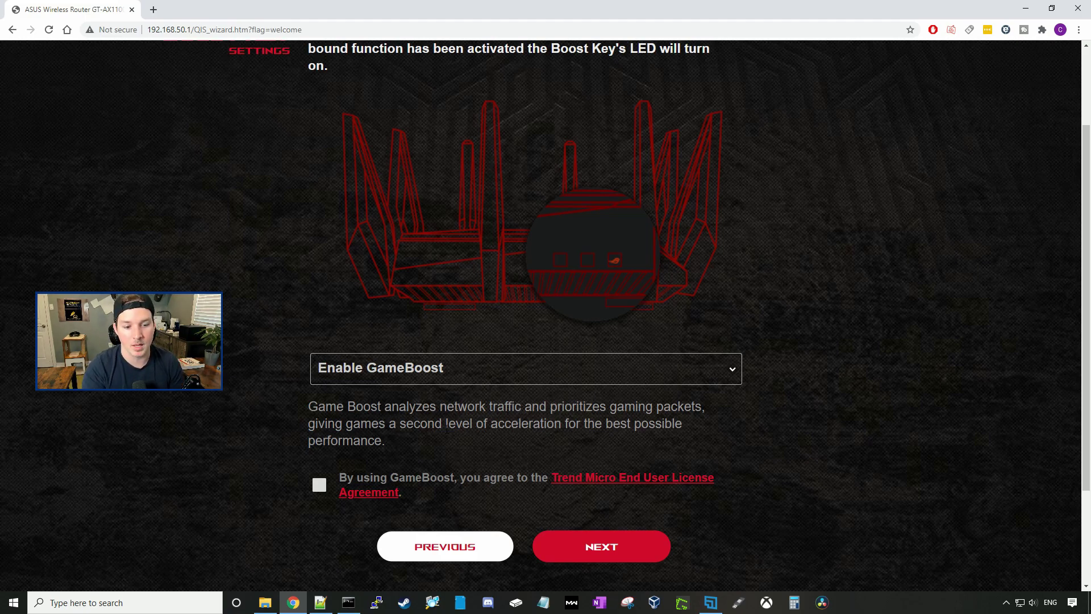
click(446, 375)
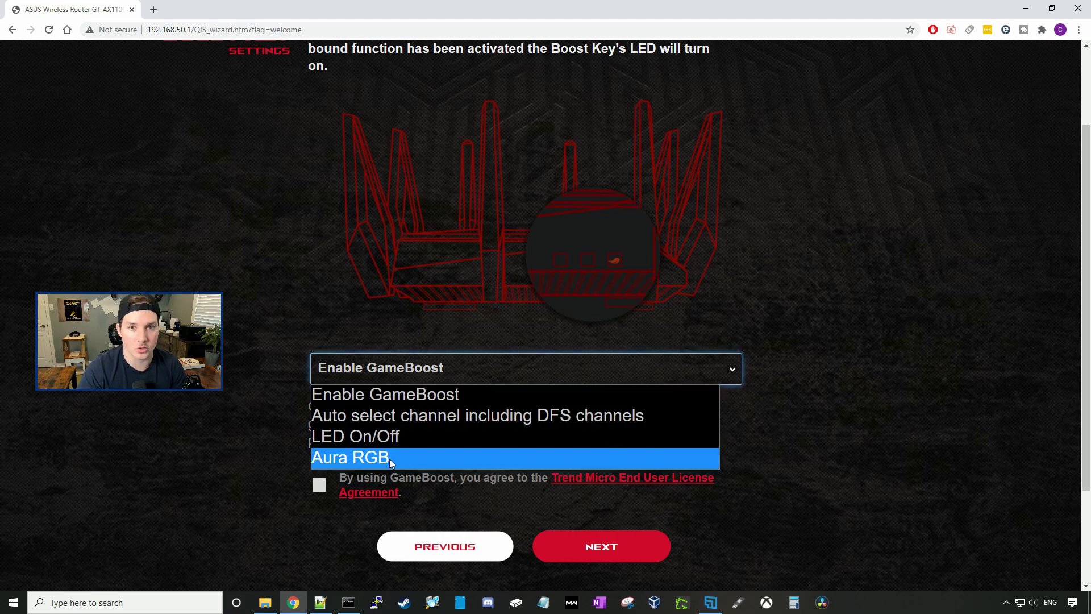
click(390, 458)
click(590, 475)
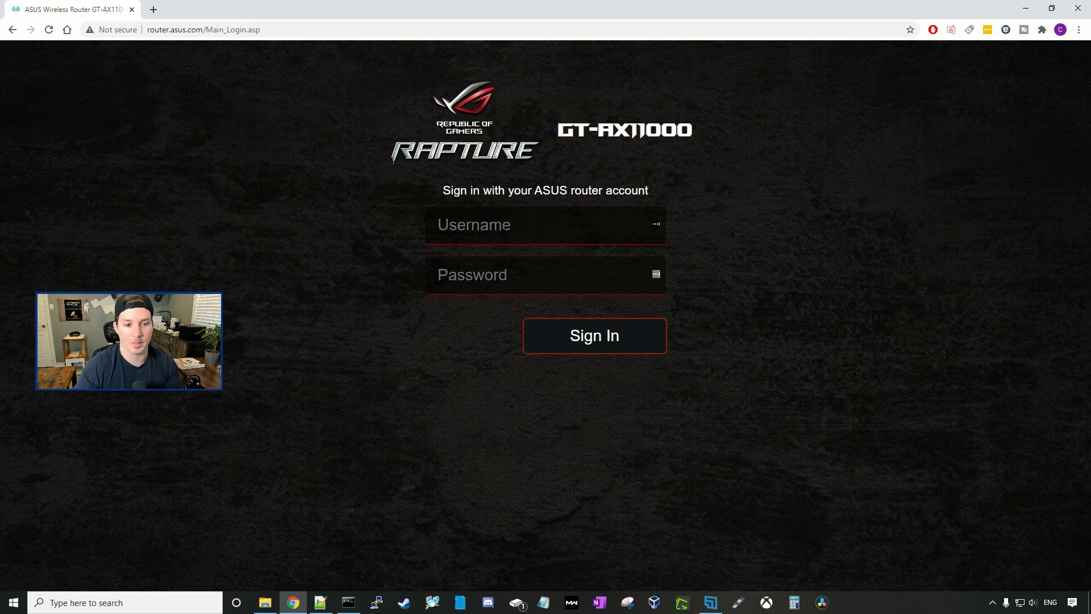
- Sign in at router.asus.com with the admin username and password
click(502, 227)
text(mactelecom)
key(Tab)
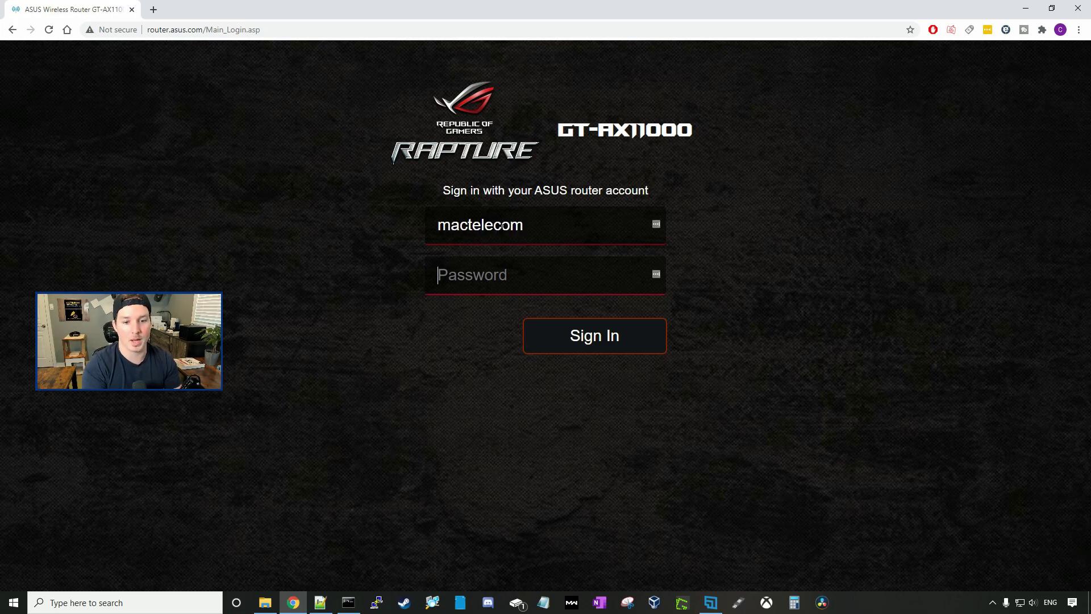
text(x)
key(Return)
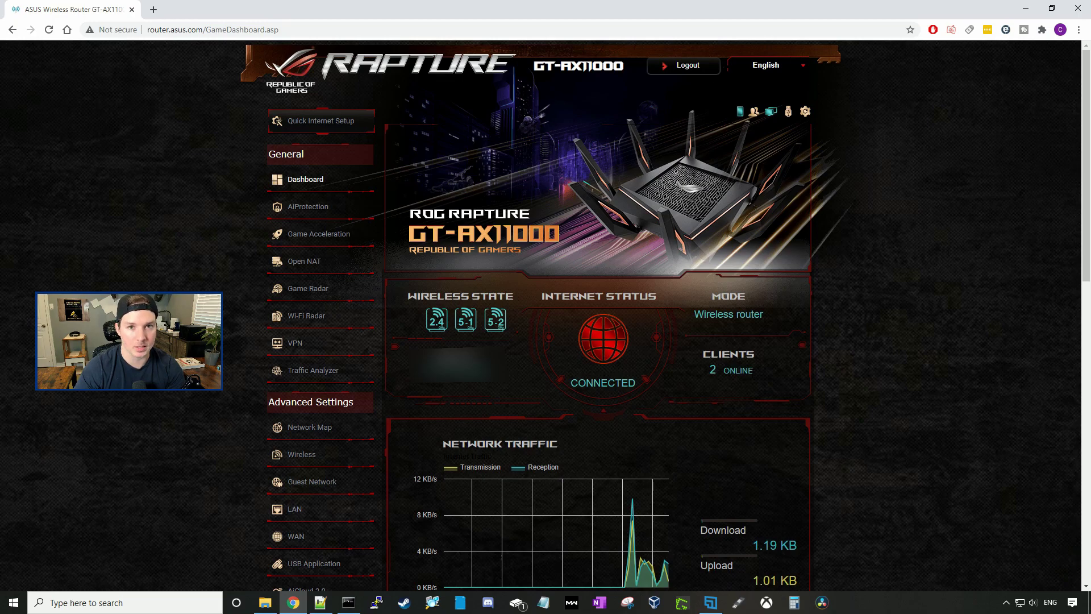
- Set the Aura RGB colour to green #2AFF00, then bring up the Wireless General settings for Asustest
scroll(596, 135, down, 6)
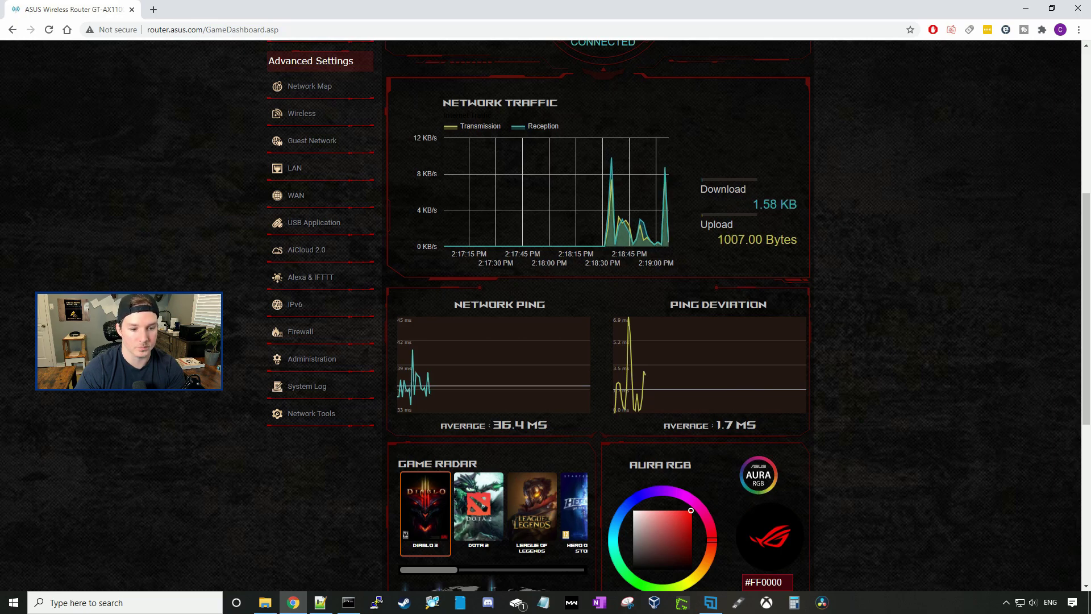
scroll(487, 264, down, 3)
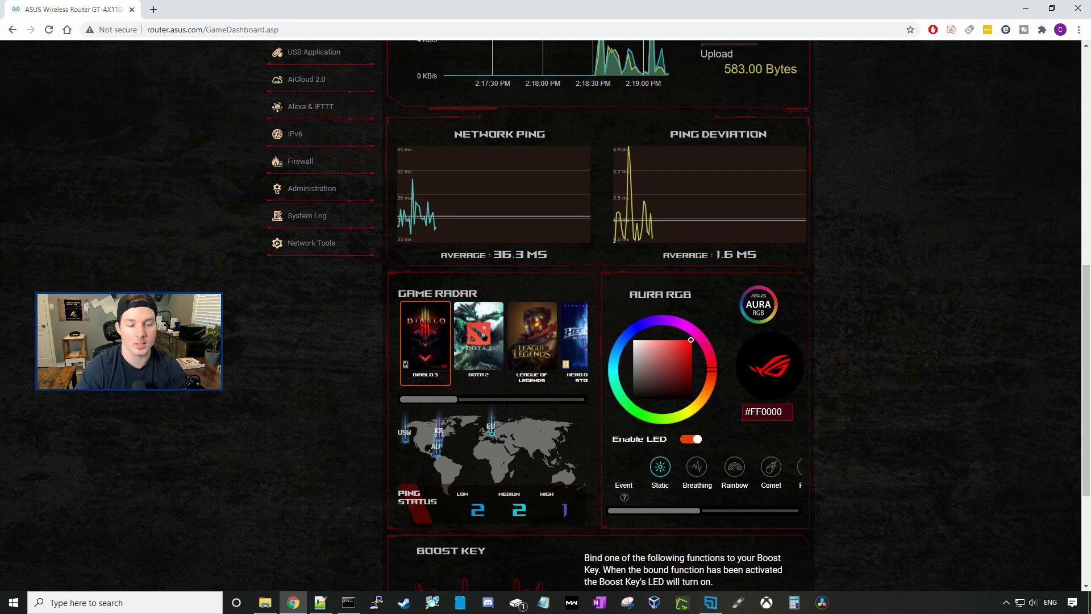
scroll(608, 134, down, 3)
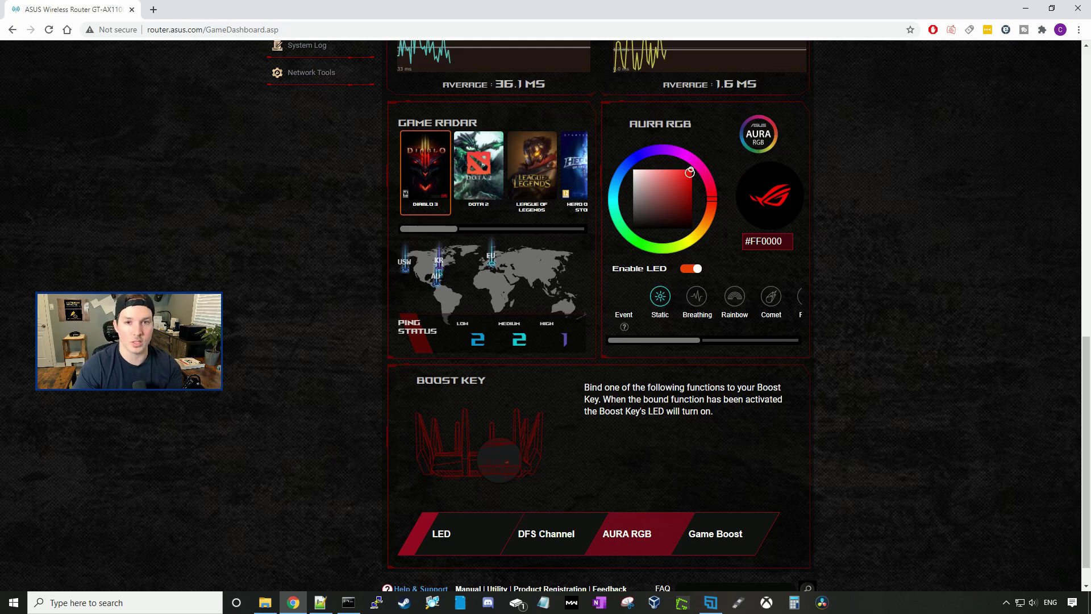
click(646, 247)
scroll(302, 59, up, 5)
click(302, 58)
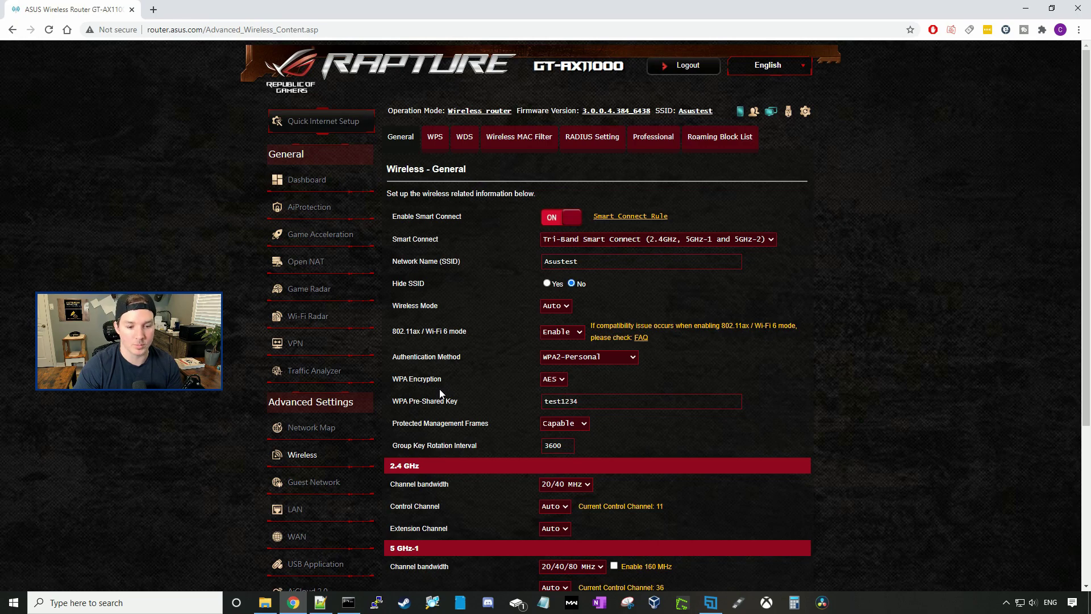
scroll(439, 393, down, 1)
double_click(582, 344)
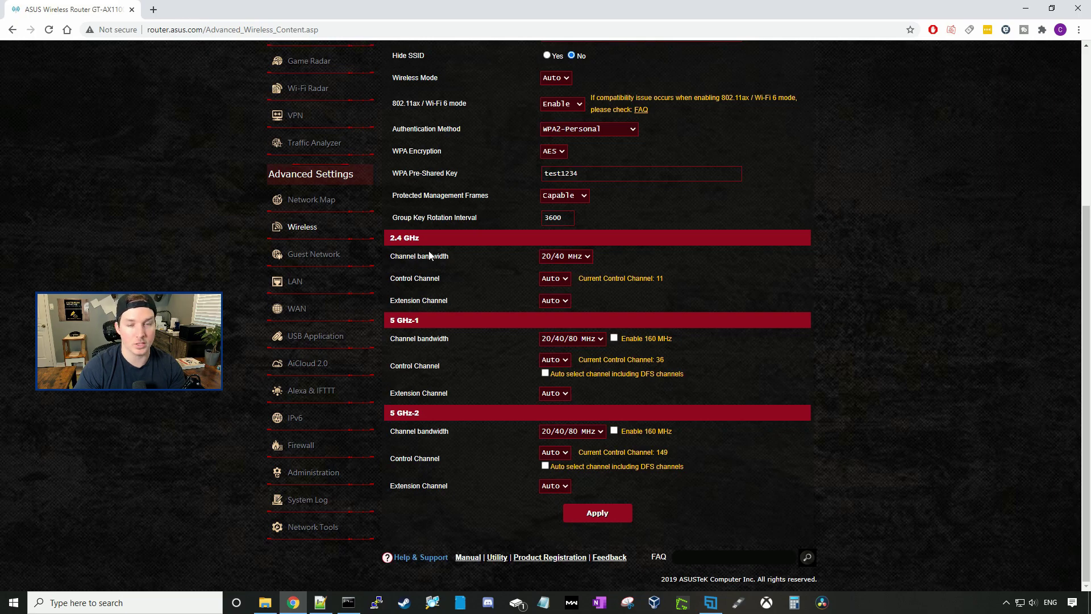
click(575, 257)
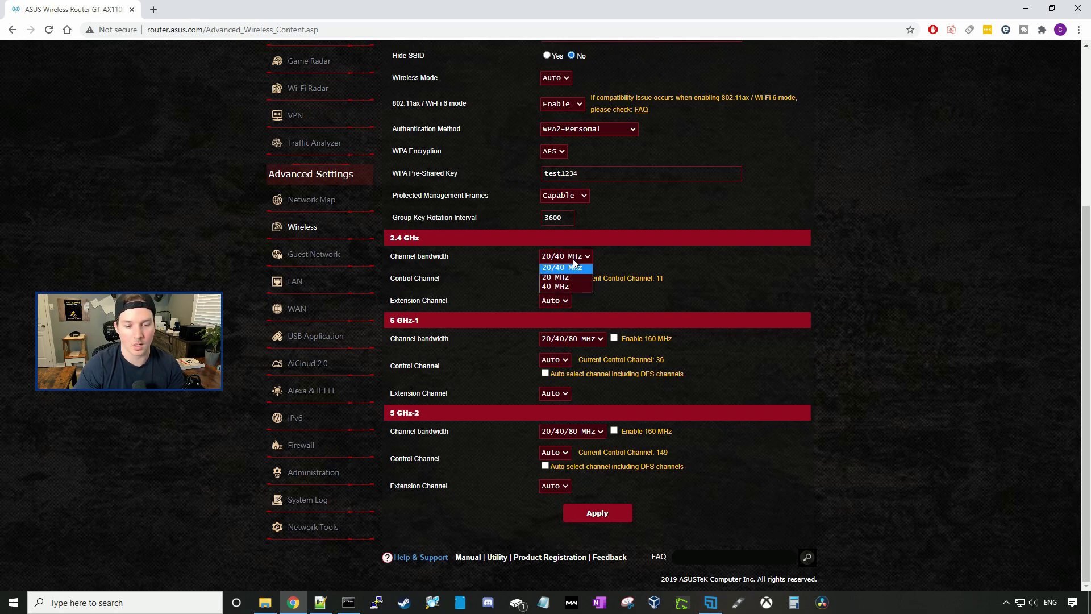
click(720, 276)
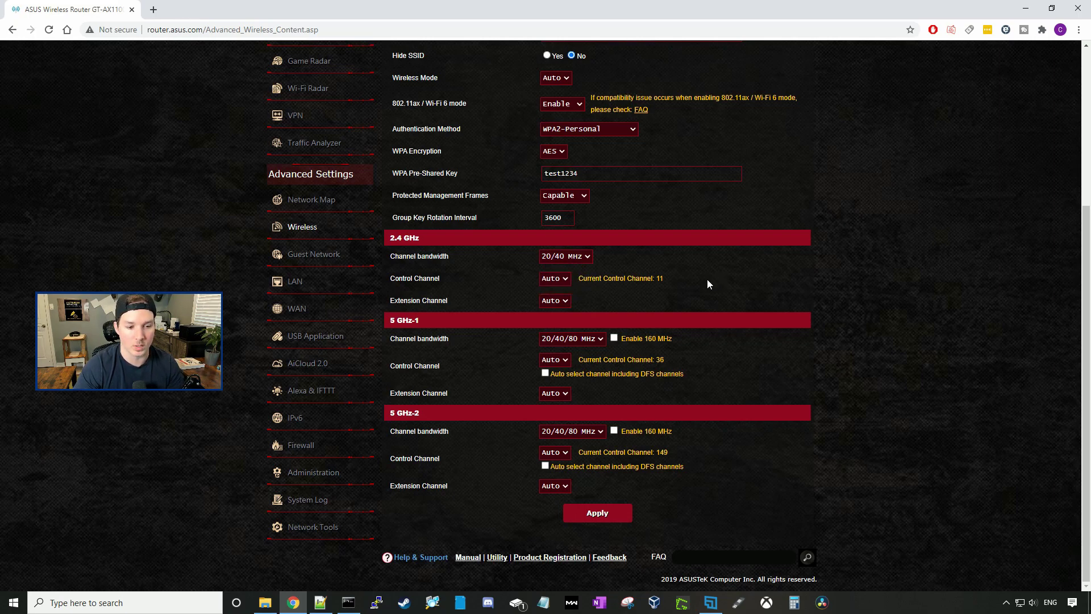
- Review the LAN DHCP Server settings: pool 192.168.50.2–192.168.50.254, lease time 86400
click(301, 283)
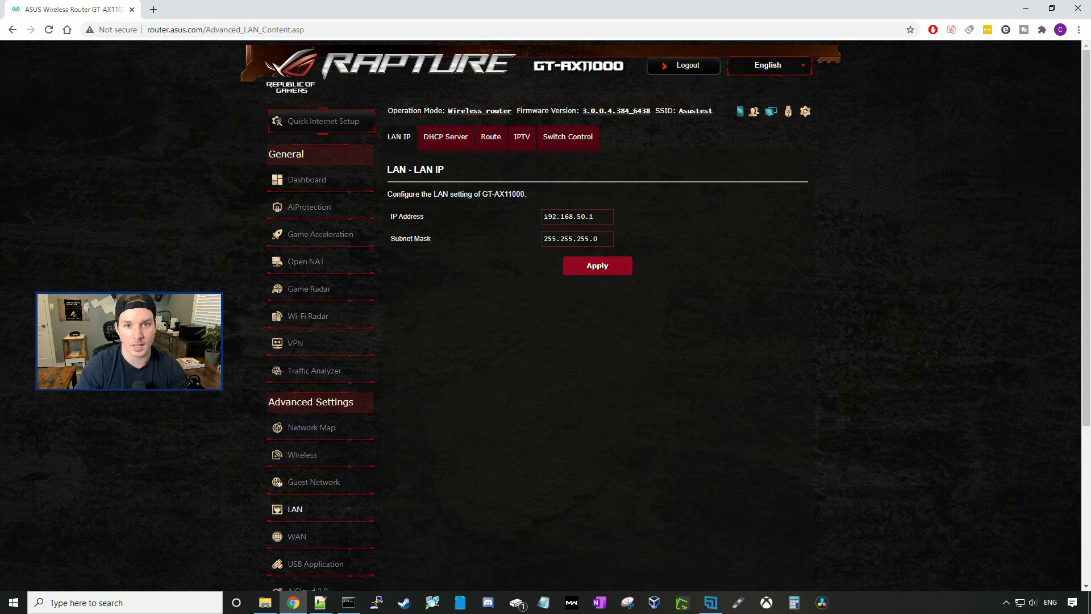
click(465, 140)
scroll(505, 182, down, 3)
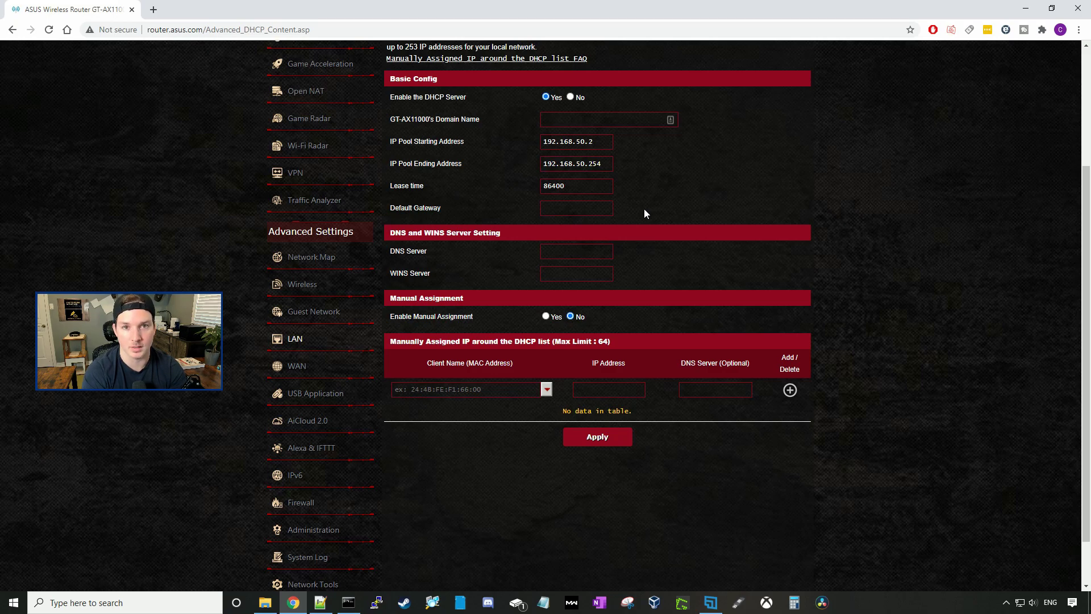
scroll(645, 213, down, 1)
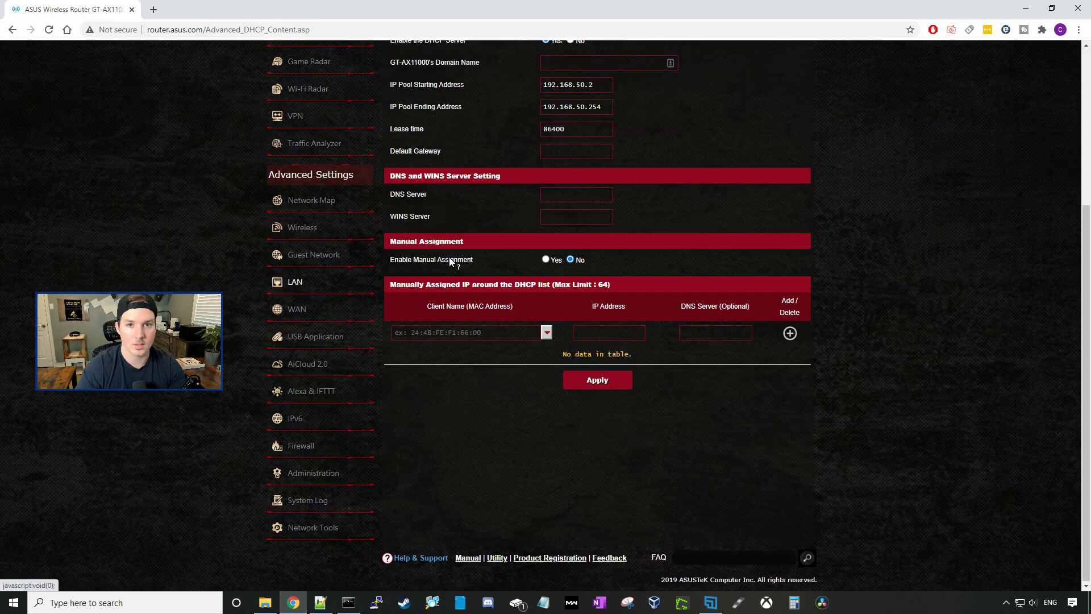